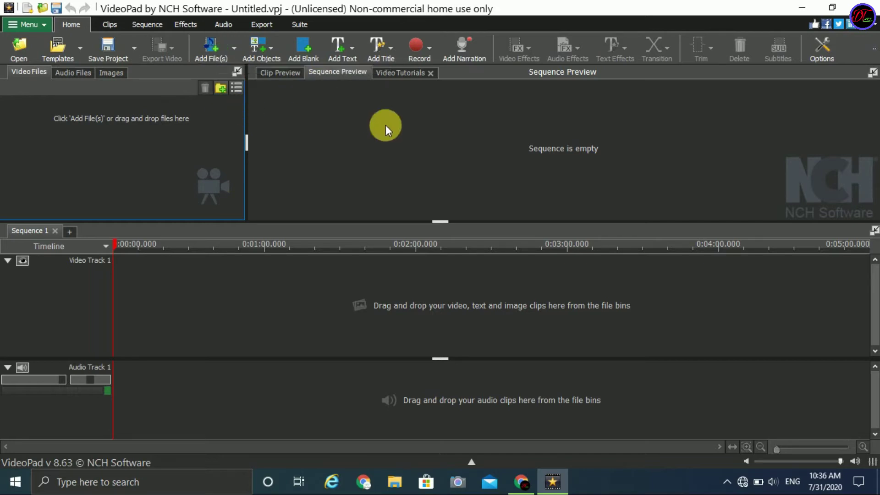
pyautogui.click(433, 54)
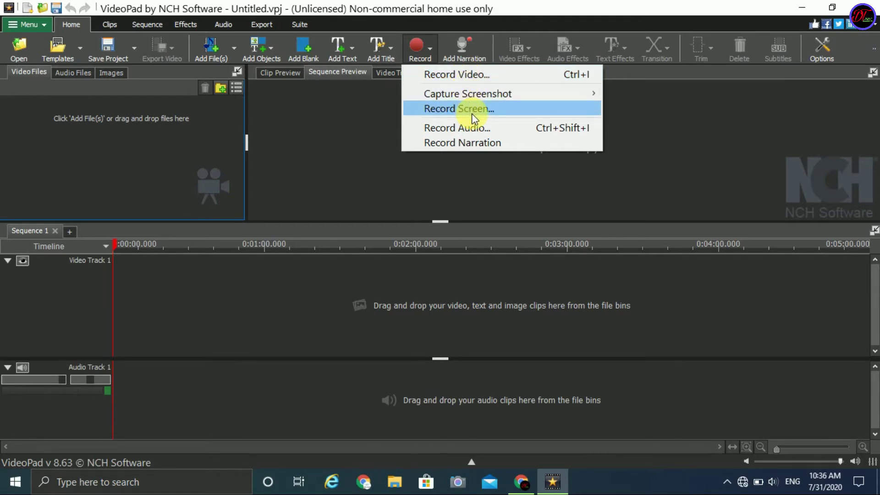
pyautogui.click(334, 163)
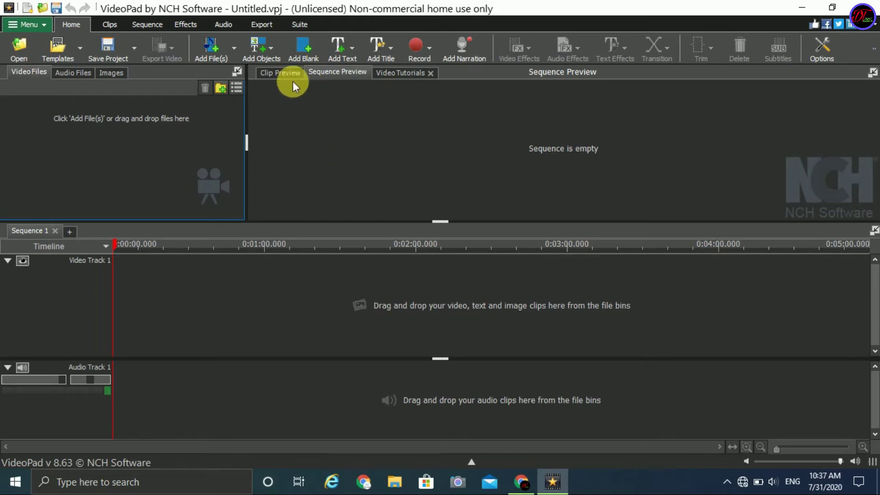
# Import the video "How to dewnload moviepad video editor in.mp4" from the Downloads folder into the project
pyautogui.click(218, 48)
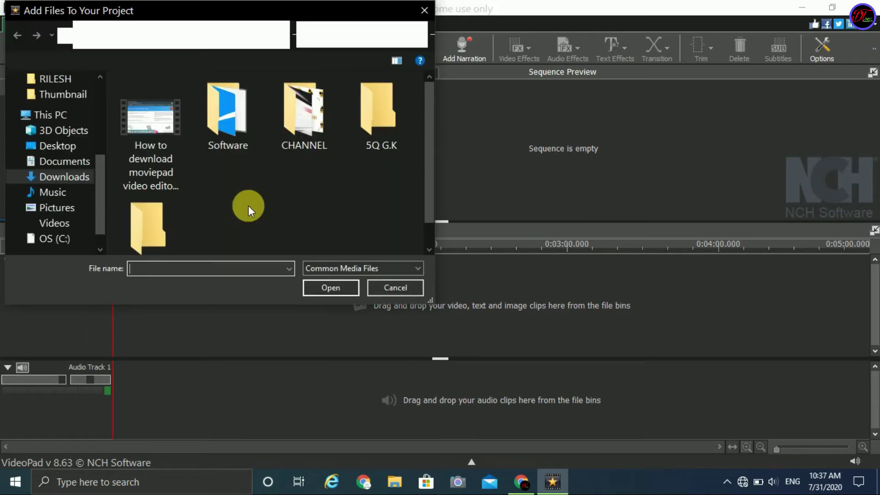
pyautogui.click(156, 173)
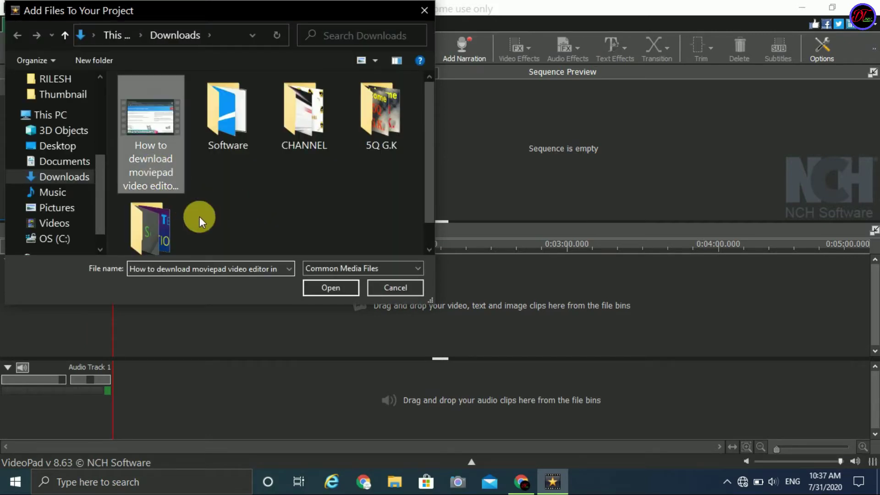
pyautogui.click(319, 288)
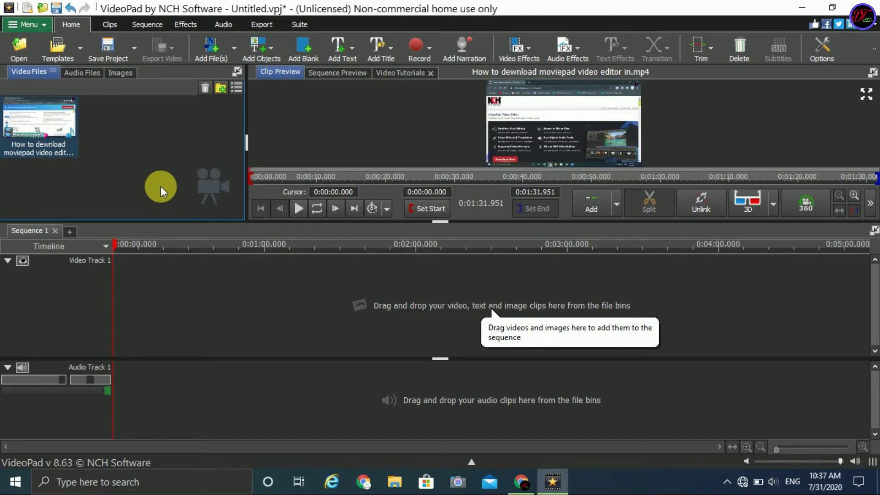
# Mute the system sound and place the imported video at the start of the sequence on Video Track 1
pyautogui.press('XF86AudioMute')
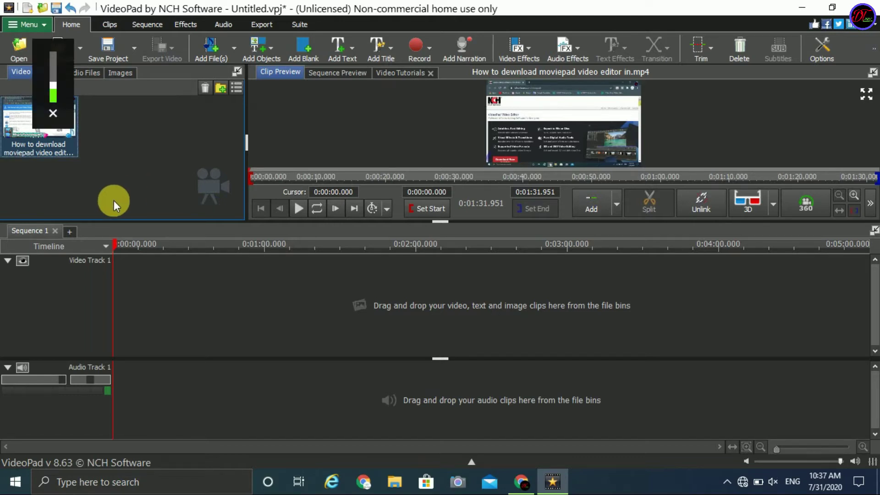
pyautogui.moveTo(17, 142); pyautogui.dragTo(171, 309)
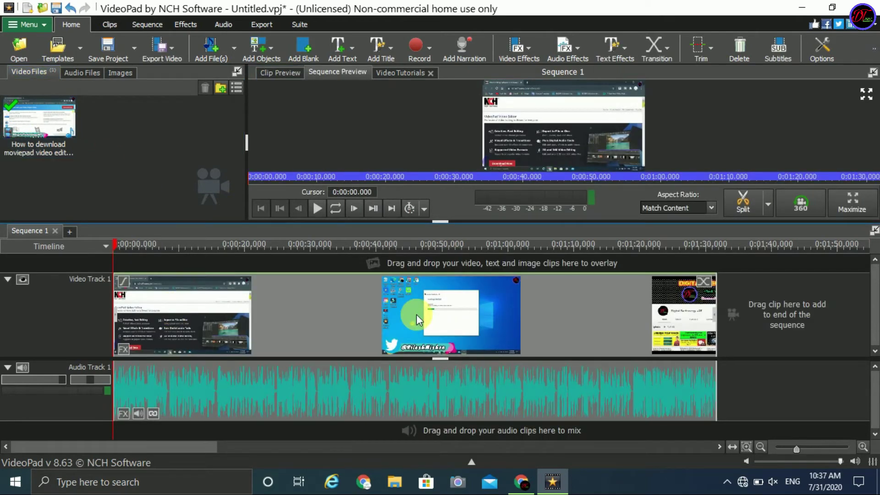
pyautogui.click(401, 345)
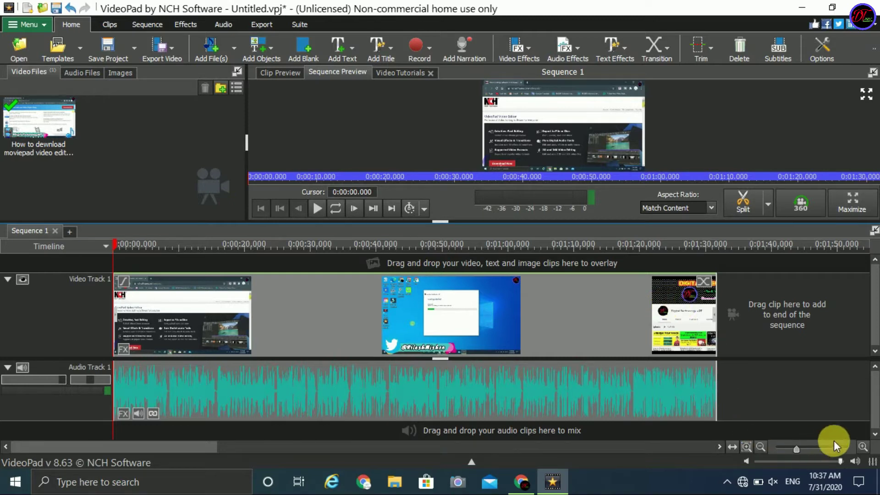
pyautogui.click(861, 447)
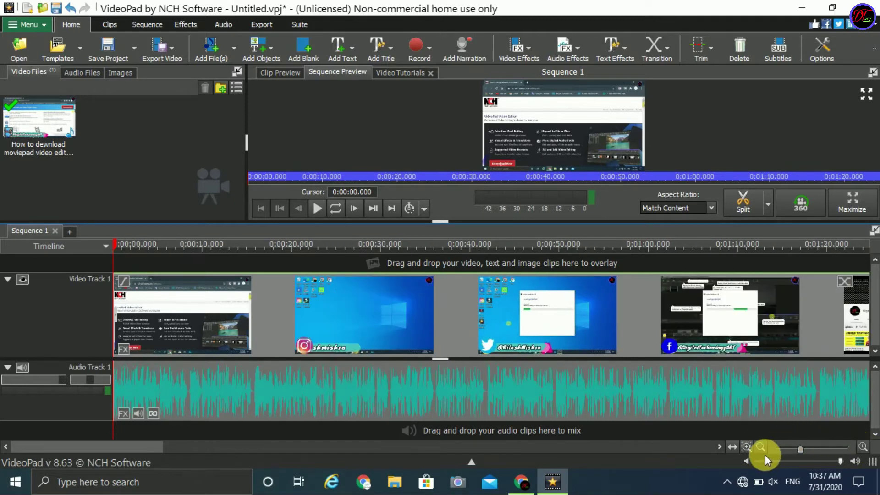
pyautogui.click(761, 447)
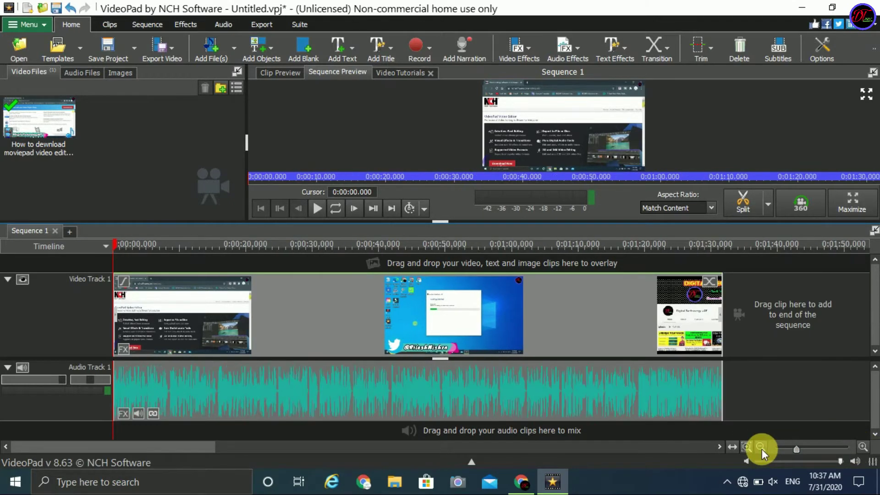
# Split the clip at 0:01:11.187 and move the second part with its audio up to Video Track 2
pyautogui.click(586, 246)
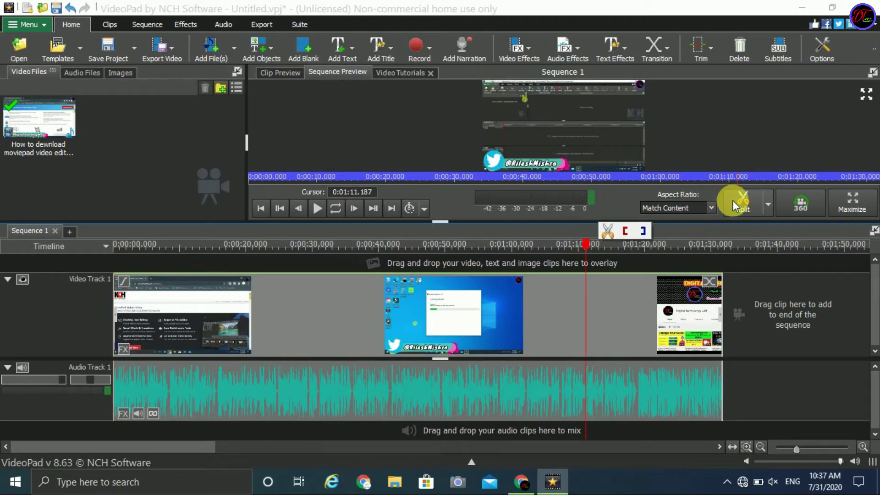
pyautogui.click(607, 229)
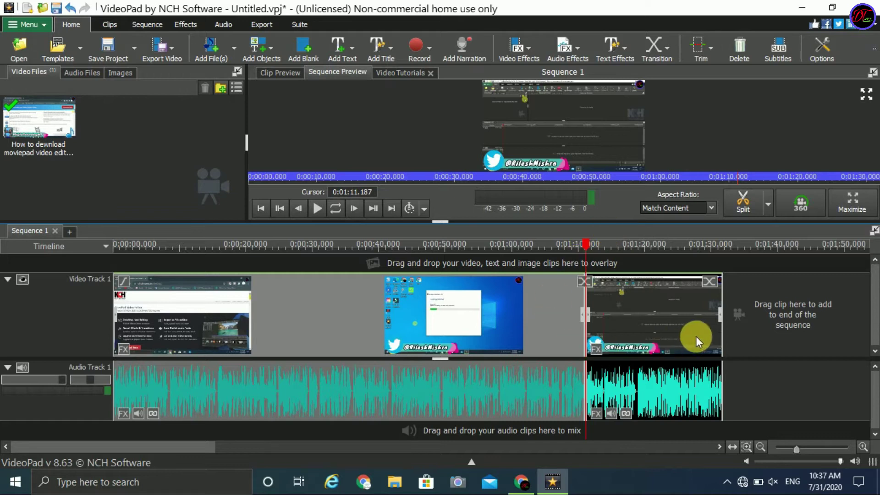
pyautogui.click(657, 326)
pyautogui.moveTo(656, 319); pyautogui.dragTo(654, 259)
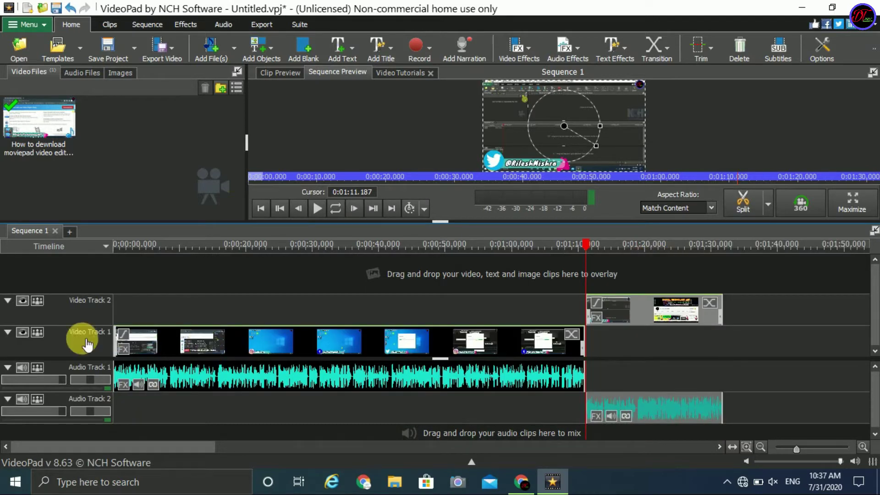
# Move the second clip part to a new Video Track 3 and bring it back to Video Track 2
pyautogui.moveTo(645, 281); pyautogui.dragTo(641, 265)
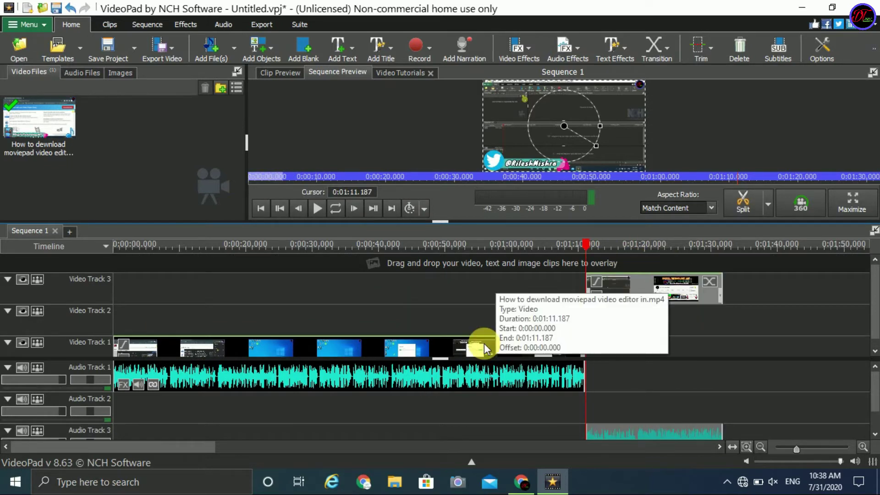
pyautogui.scroll(-1, 610, 430)
pyautogui.moveTo(610, 430); pyautogui.dragTo(612, 383)
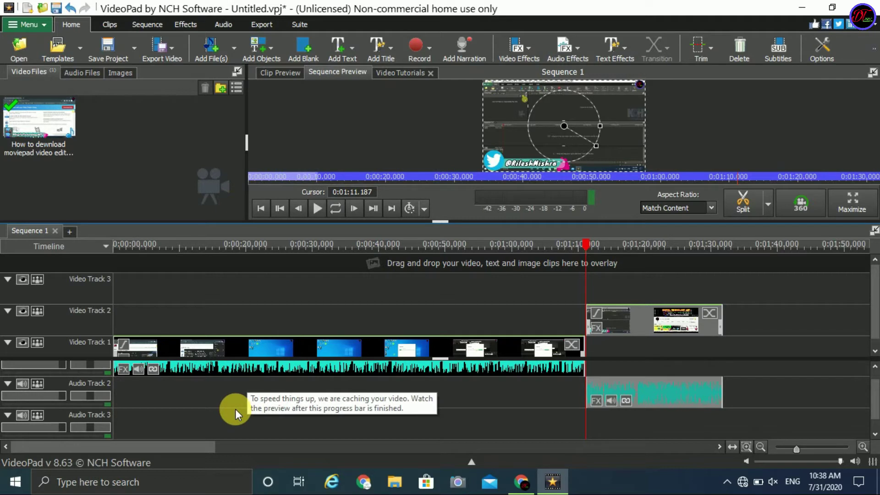
# Slide the Video Track 2 clip earlier to overlap the end of the first clip and reposition its picture in the sequence preview
pyautogui.moveTo(639, 324); pyautogui.dragTo(584, 320)
pyautogui.moveTo(494, 167); pyautogui.dragTo(518, 161)
pyautogui.click(513, 244)
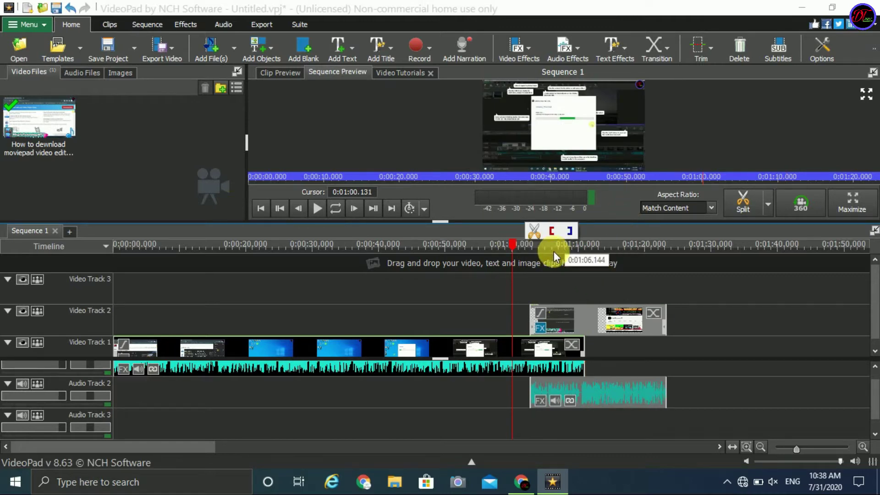
pyautogui.click(554, 247)
pyautogui.moveTo(502, 112); pyautogui.dragTo(514, 112)
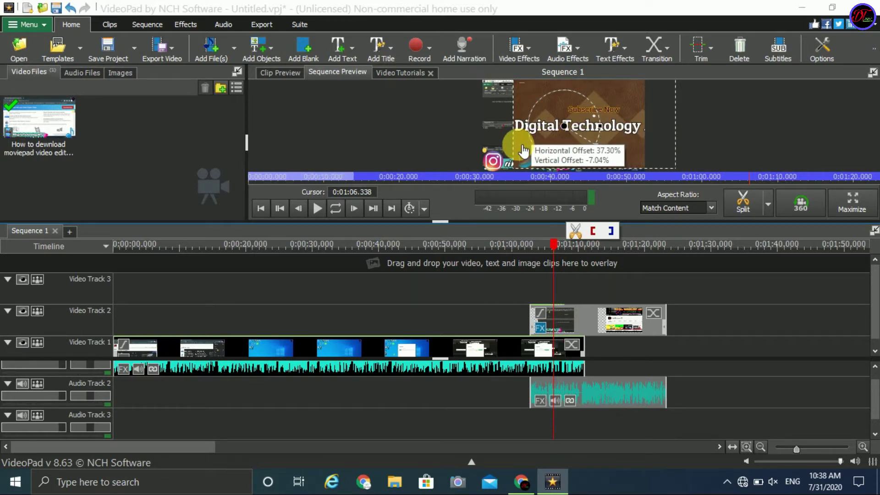
pyautogui.moveTo(617, 123); pyautogui.dragTo(586, 133)
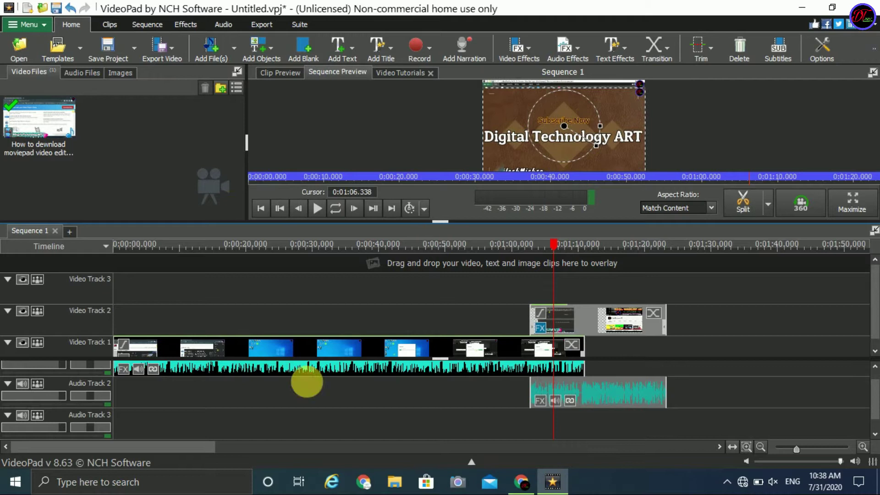
# Apply a Mirror video effect to the Video Track 1 clip with its direction set to Right to left
pyautogui.click(275, 344)
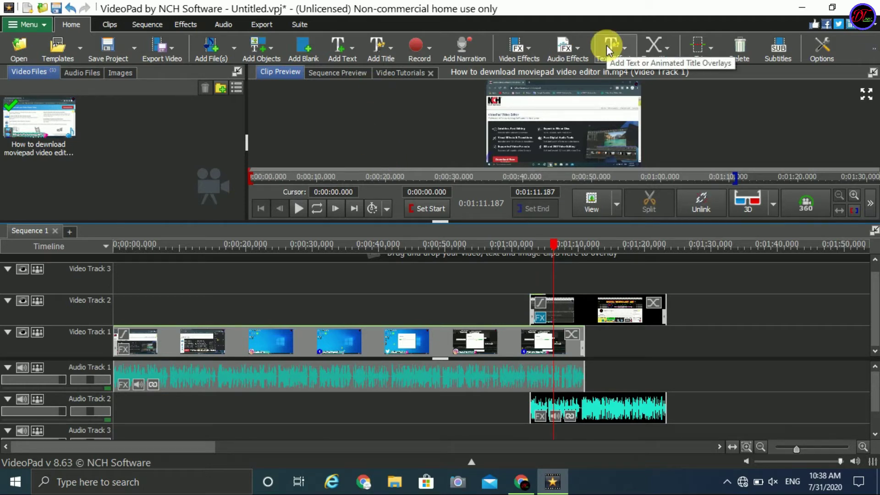
pyautogui.click(530, 43)
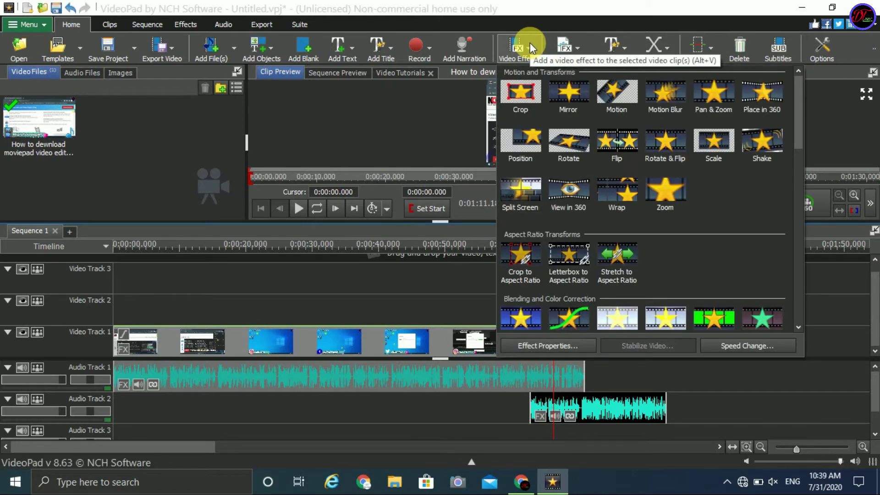
pyautogui.click(566, 97)
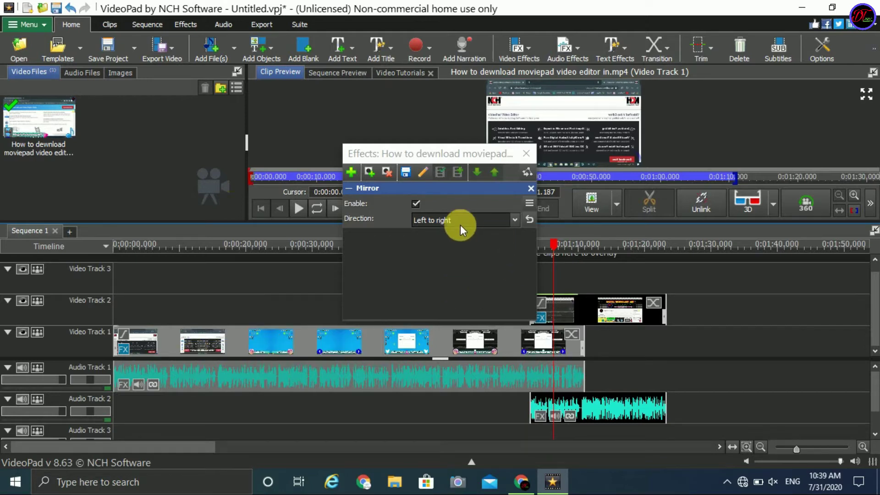
pyautogui.click(516, 220)
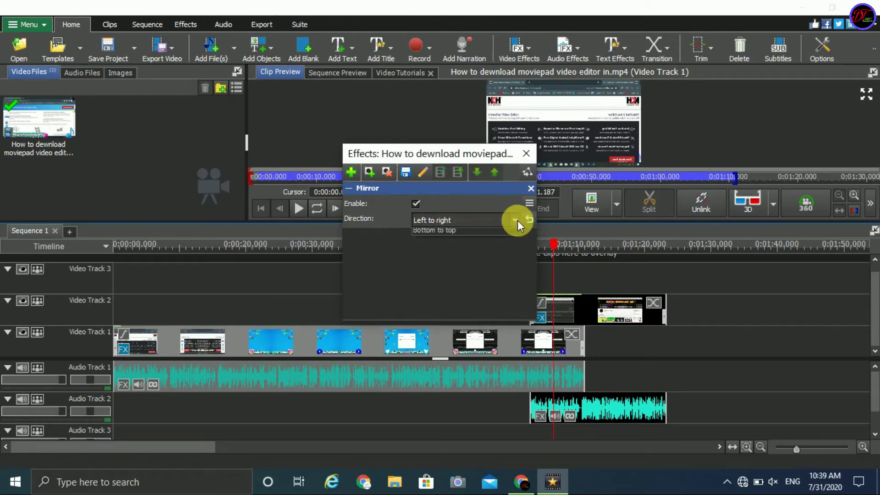
pyautogui.click(465, 248)
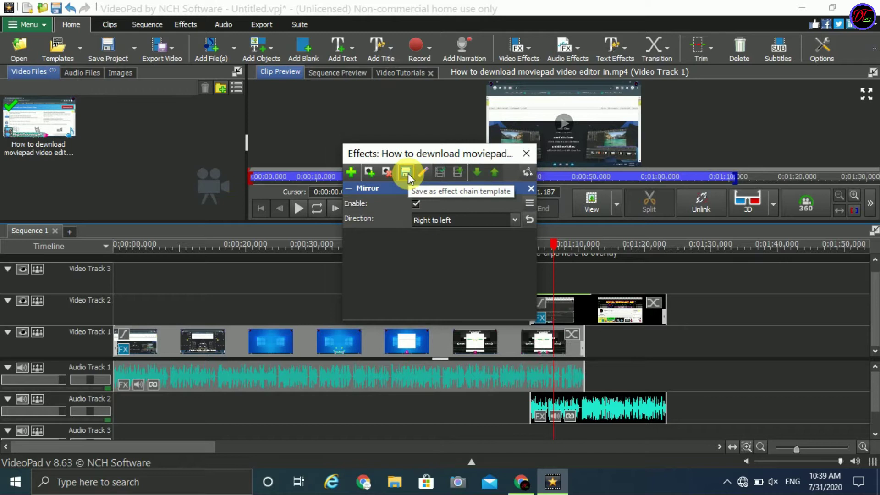
pyautogui.click(527, 154)
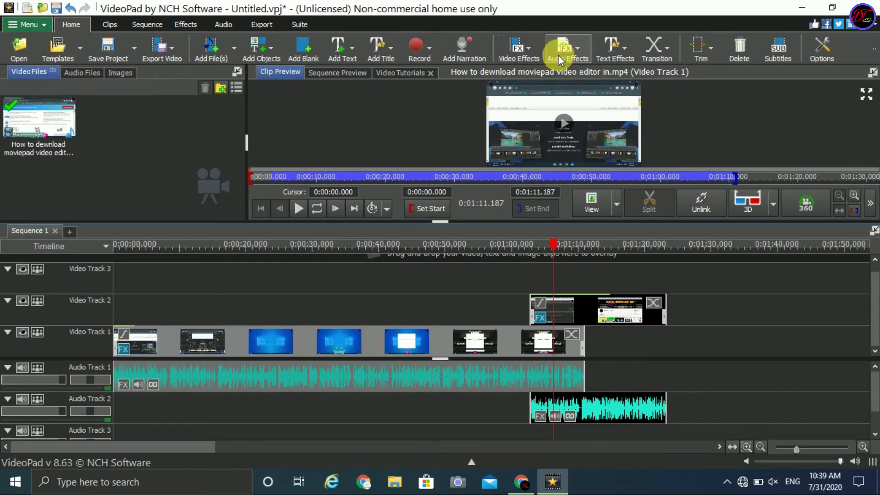
# Apply an Amplify audio effect to the Audio Track 1 clip and raise its gain above 100%
pyautogui.click(582, 53)
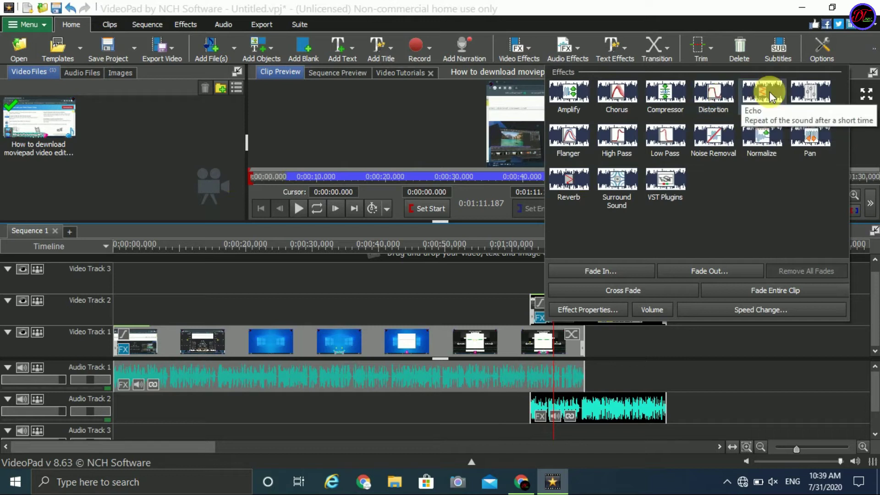
pyautogui.click(571, 94)
pyautogui.click(503, 391)
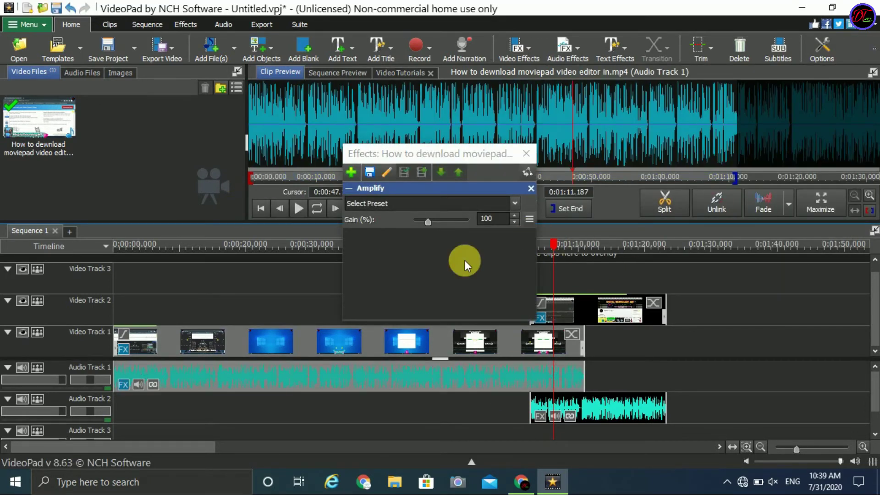
pyautogui.moveTo(425, 222)
pyautogui.mouseDown()
pyautogui.moveTo(447, 219)
pyautogui.moveTo(438, 219)
pyautogui.mouseUp()
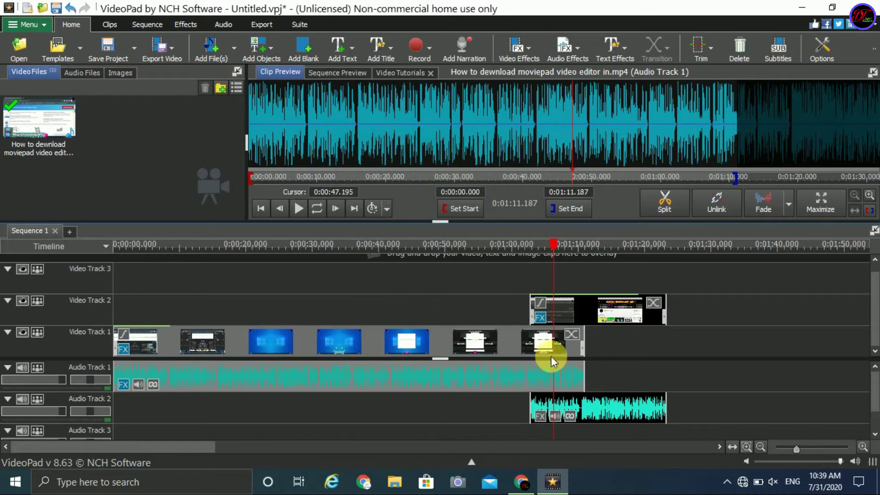
# Apply a Chorus effect to the Audio Track 2 clip with 100 ms delay, modulation 1542, depth 0% and gain 50%
pyautogui.click(592, 399)
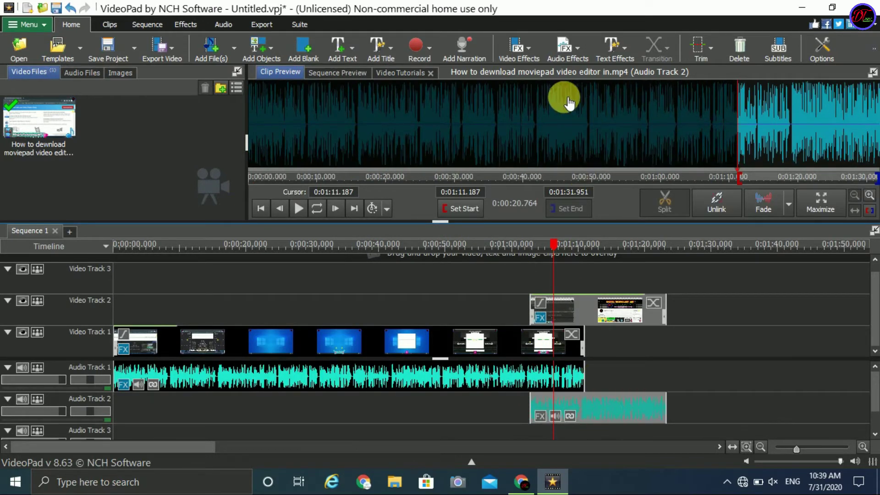
pyautogui.click(562, 51)
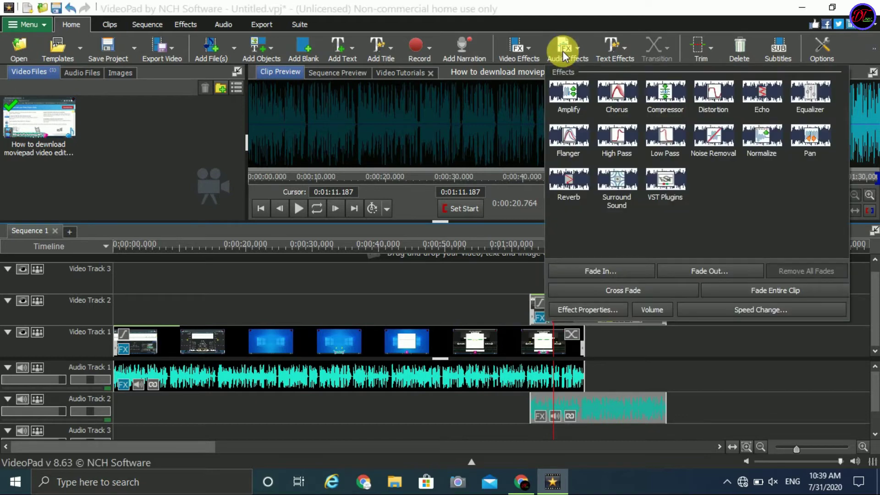
pyautogui.click(621, 98)
pyautogui.moveTo(412, 219); pyautogui.dragTo(358, 265)
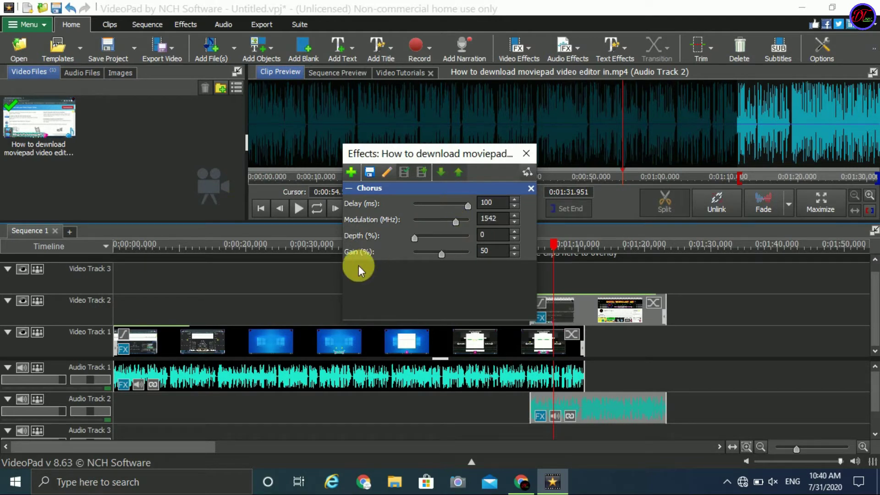
pyautogui.click(526, 154)
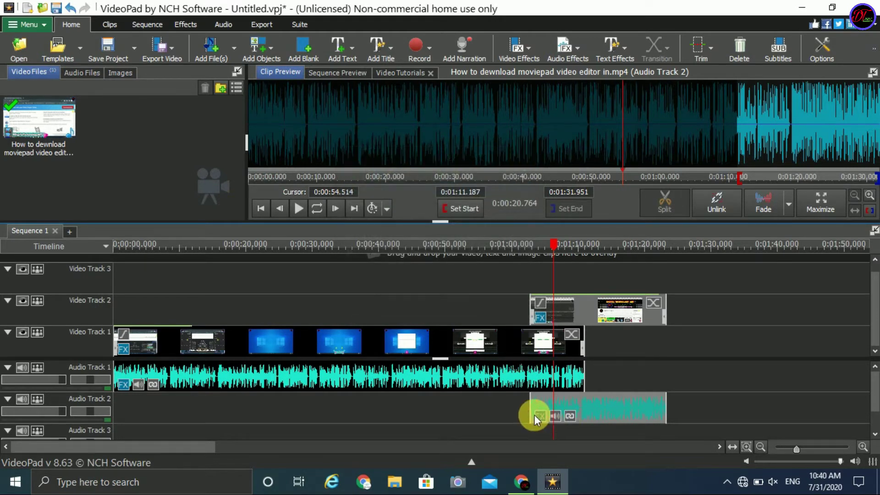
# Trim about 6.5 seconds off the beginning of the Video Track 2 clip so its start point is 0:01:17.685
pyautogui.click(638, 318)
pyautogui.moveTo(541, 325); pyautogui.dragTo(584, 320)
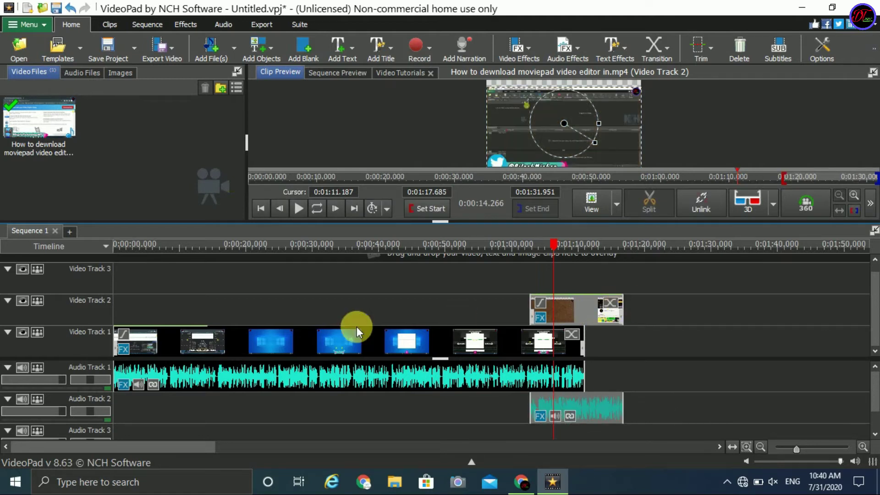
# Check the mirrored Video Track 1 clip in the sequence at 0:00:30.841 and 0:00:21.628
pyautogui.click(317, 244)
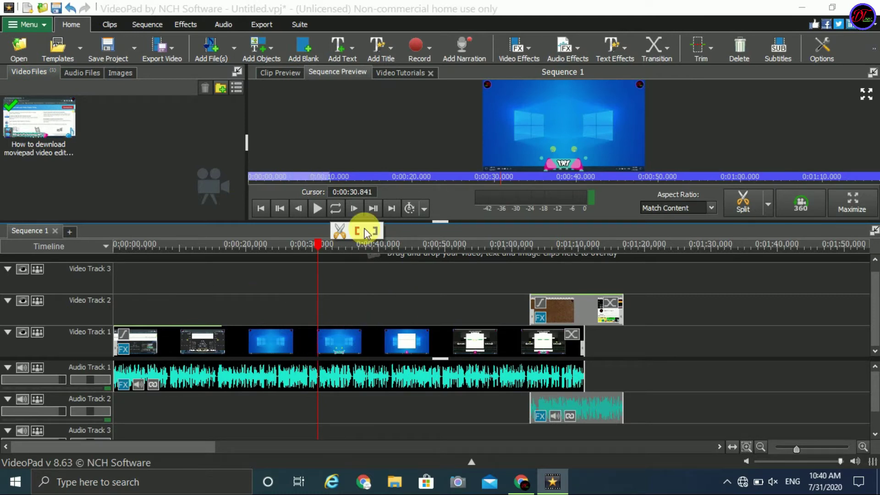
pyautogui.moveTo(581, 160)
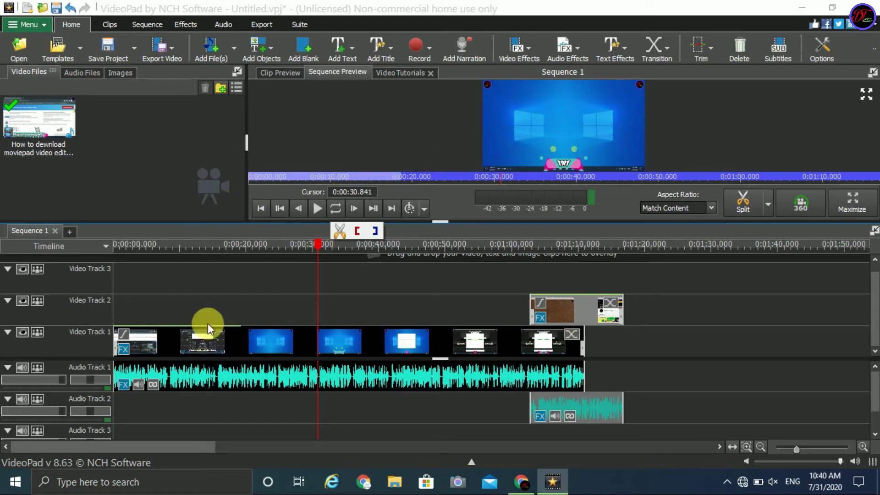
pyautogui.click(257, 249)
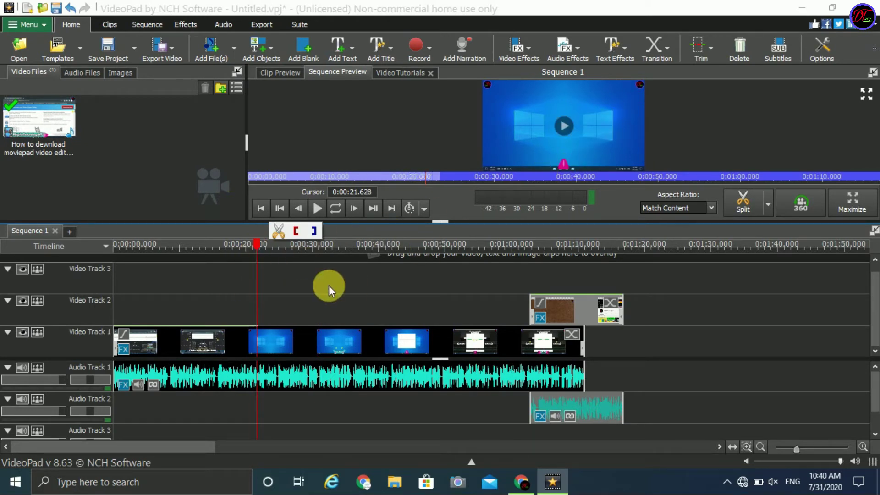
# Add a Simple Text Overlay at 0:00:32.781 in the sequence and replace its default text with "digital"
pyautogui.click(331, 249)
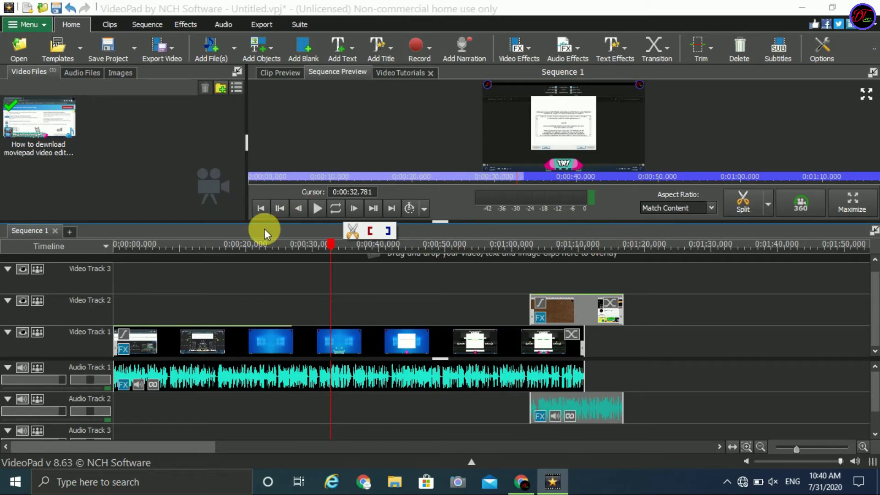
pyautogui.click(346, 51)
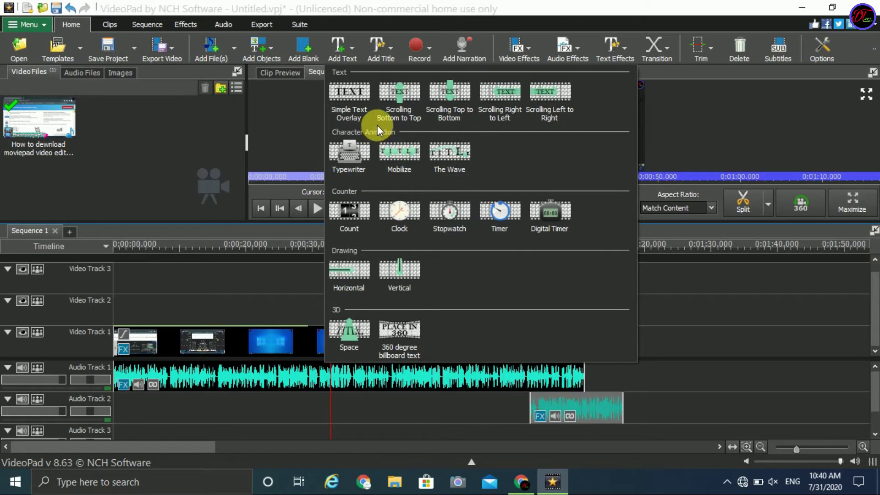
pyautogui.click(356, 92)
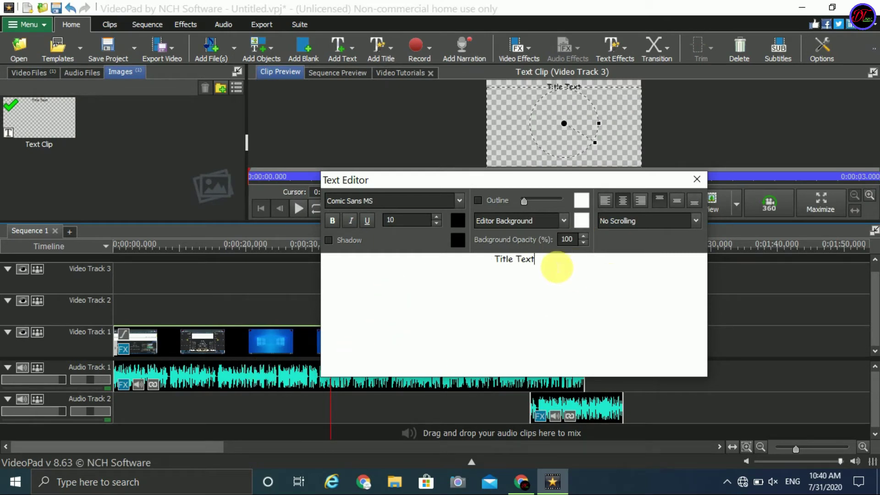
pyautogui.press('BackSpace')
pyautogui.write('digital')
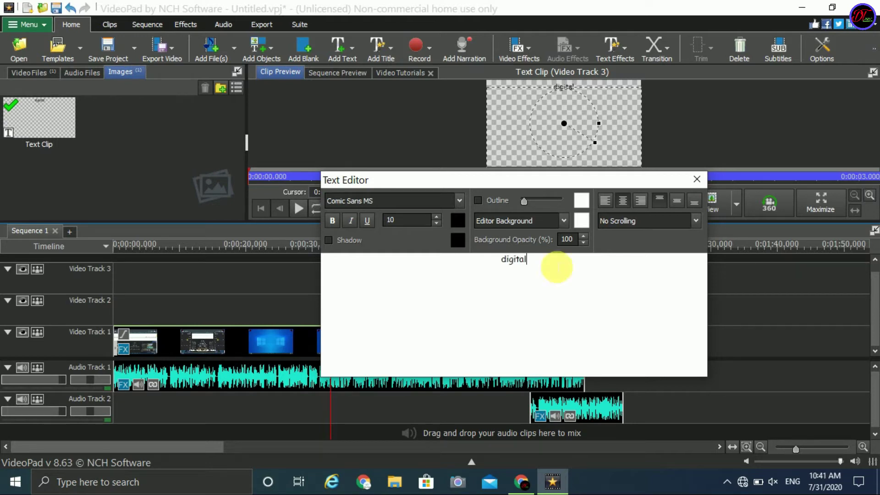
# Try to change the font of the overlay text to MV Boli
pyautogui.click(464, 202)
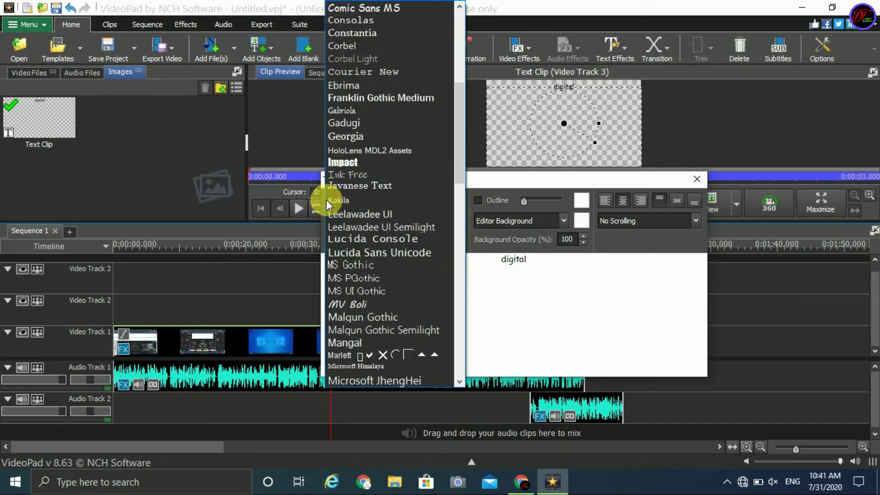
pyautogui.moveTo(460, 100); pyautogui.dragTo(454, 163)
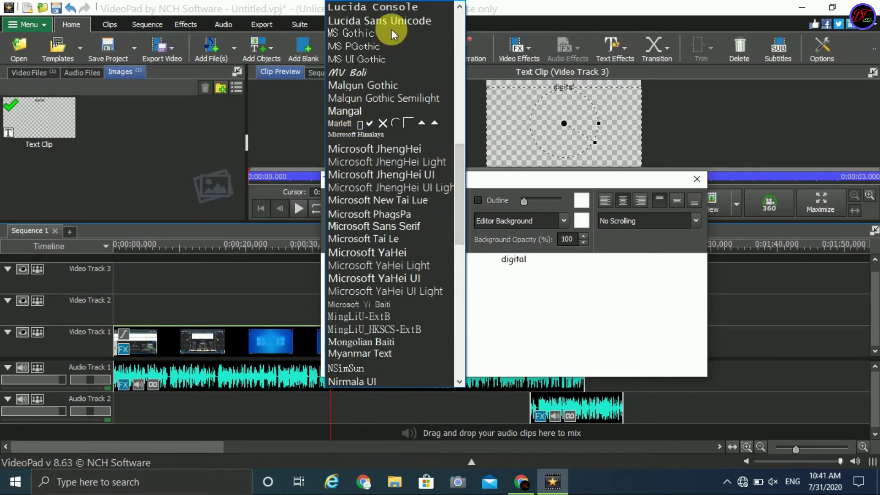
pyautogui.click(361, 71)
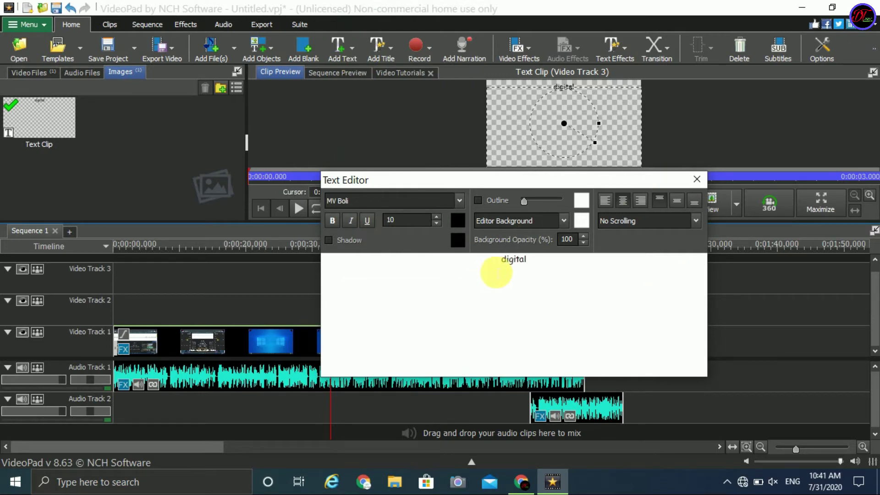
# Set the font size of the word "digital" in the text overlay to 15
pyautogui.moveTo(500, 260); pyautogui.dragTo(550, 259)
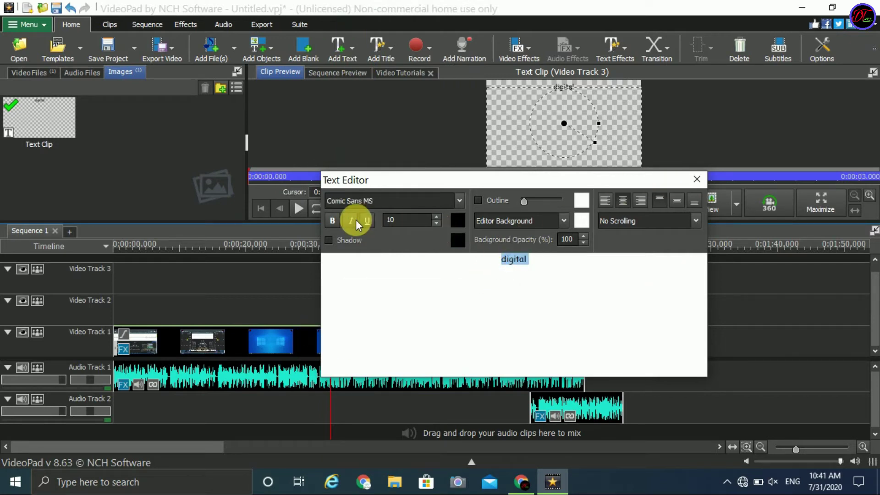
pyautogui.click(437, 216)
pyautogui.click(438, 216)
pyautogui.click(437, 216)
pyautogui.click(438, 217)
pyautogui.click(437, 217)
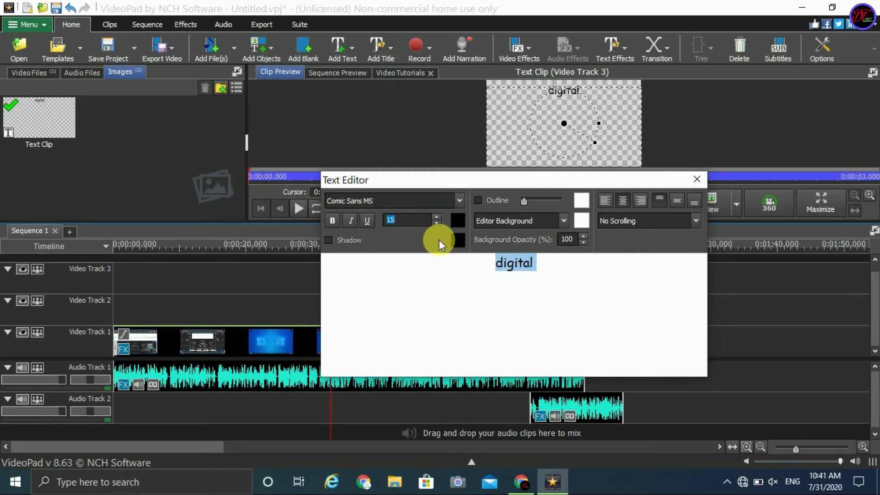
# Examine the text overlay's outline, background, scrolling and colour options without changing them
pyautogui.moveTo(535, 199); pyautogui.dragTo(538, 200)
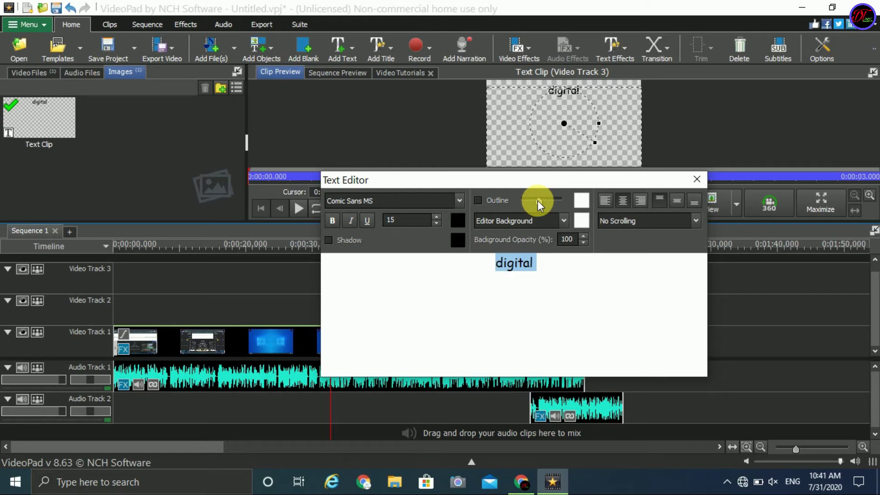
pyautogui.click(563, 220)
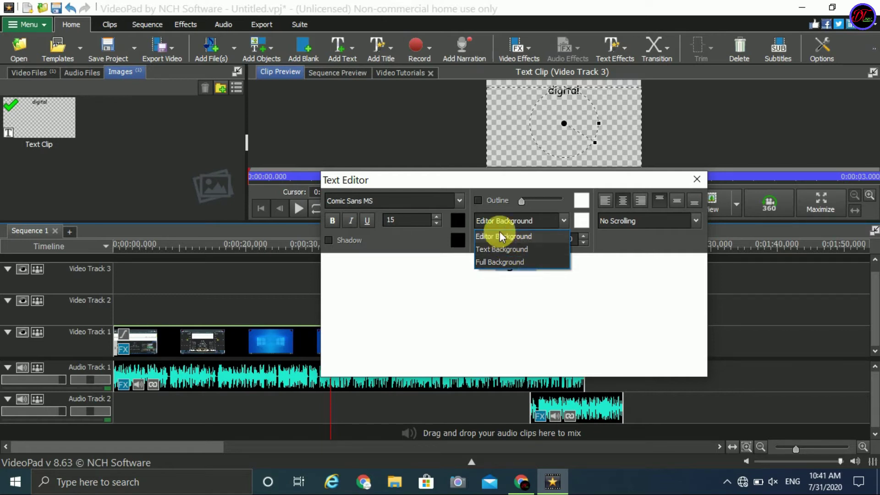
pyautogui.click(389, 306)
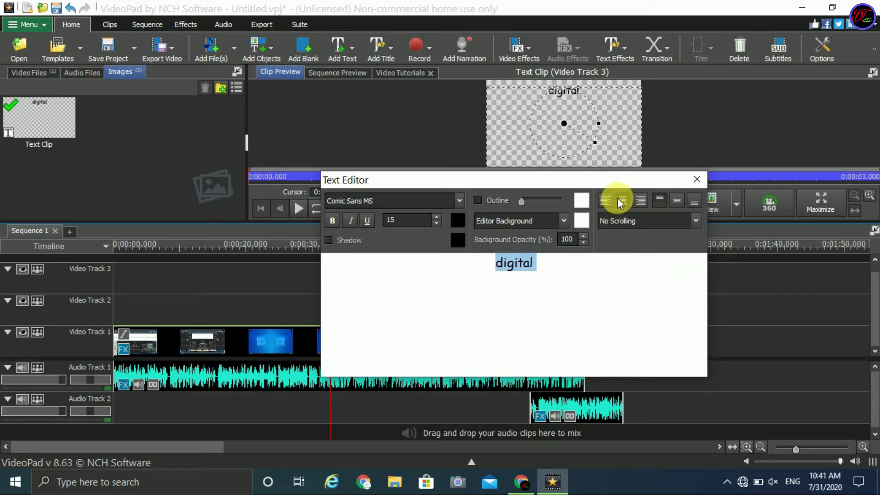
pyautogui.click(695, 224)
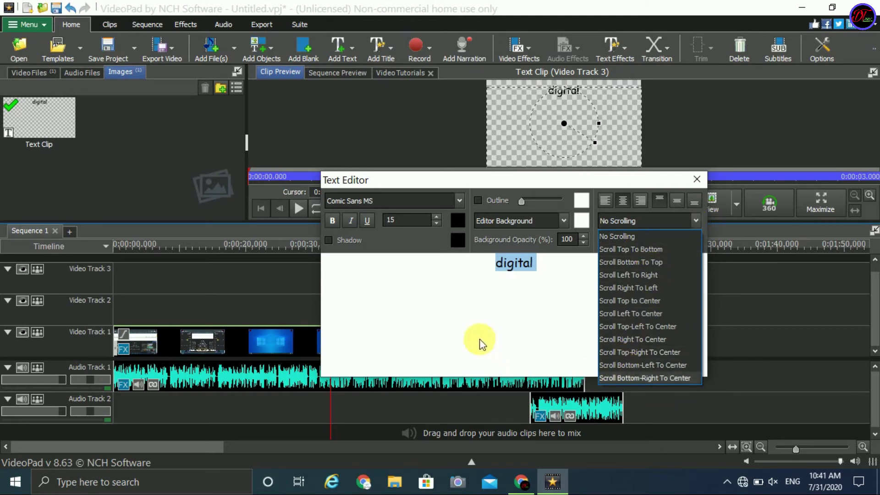
pyautogui.click(582, 209)
pyautogui.click(581, 211)
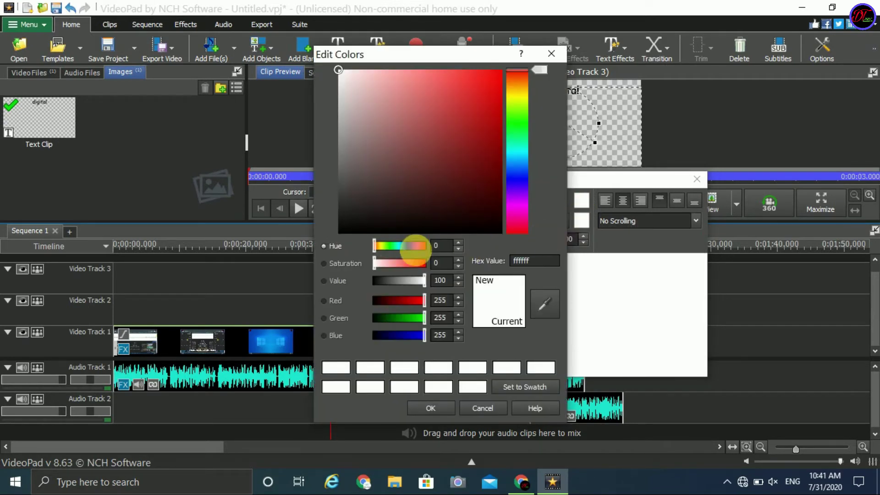
pyautogui.moveTo(517, 106); pyautogui.dragTo(527, 72)
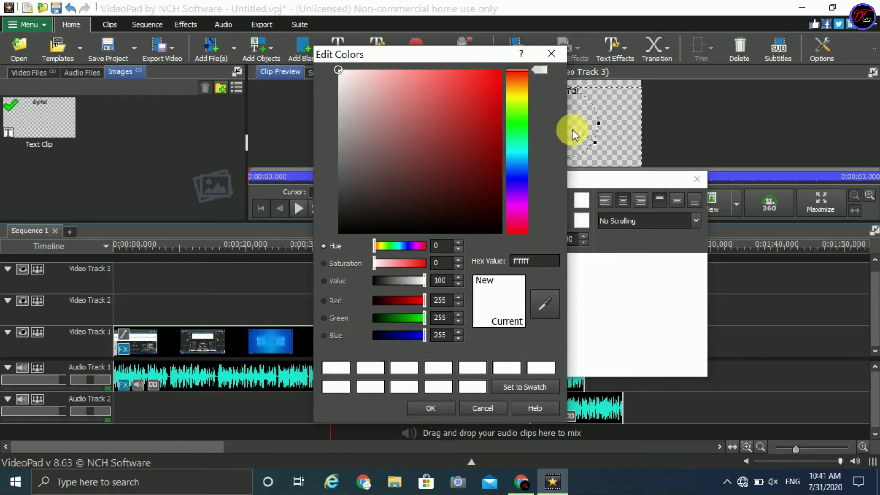
pyautogui.click(552, 54)
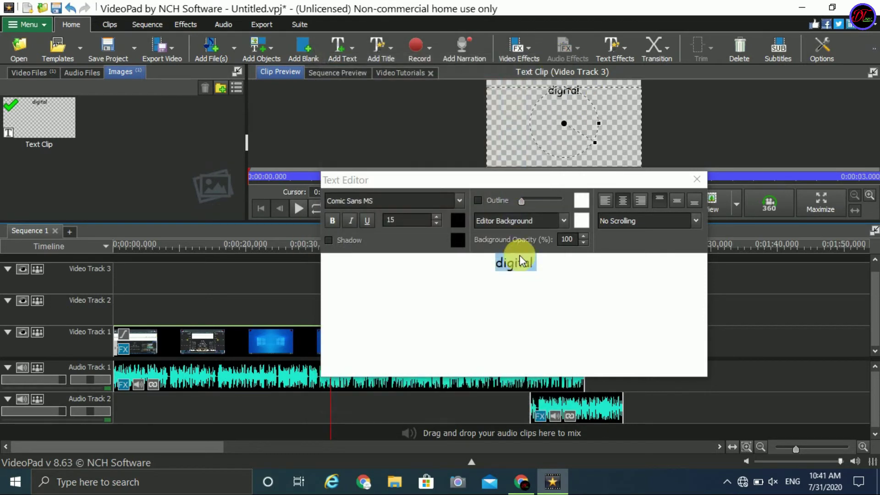
# Close the text editing, move the text clip down to Video Track 2 and extend it to about 11.4 seconds
pyautogui.click(696, 180)
pyautogui.moveTo(336, 279); pyautogui.dragTo(348, 315)
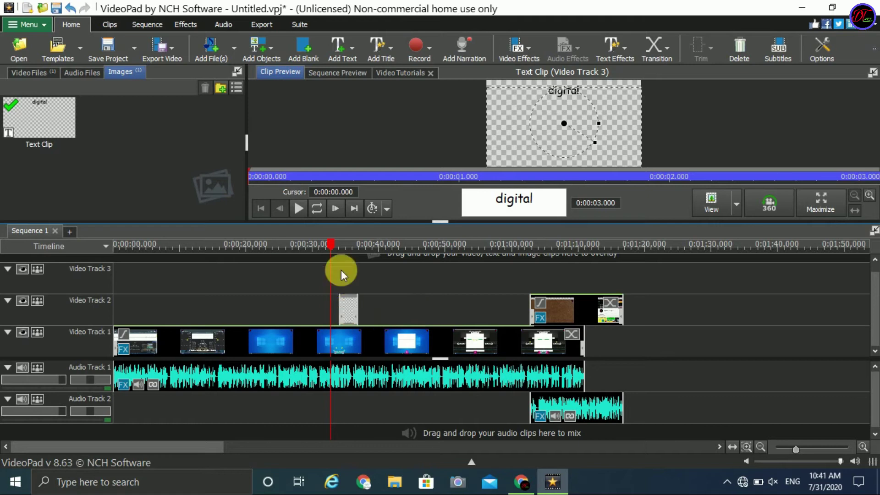
pyautogui.click(346, 247)
pyautogui.moveTo(354, 290); pyautogui.dragTo(414, 312)
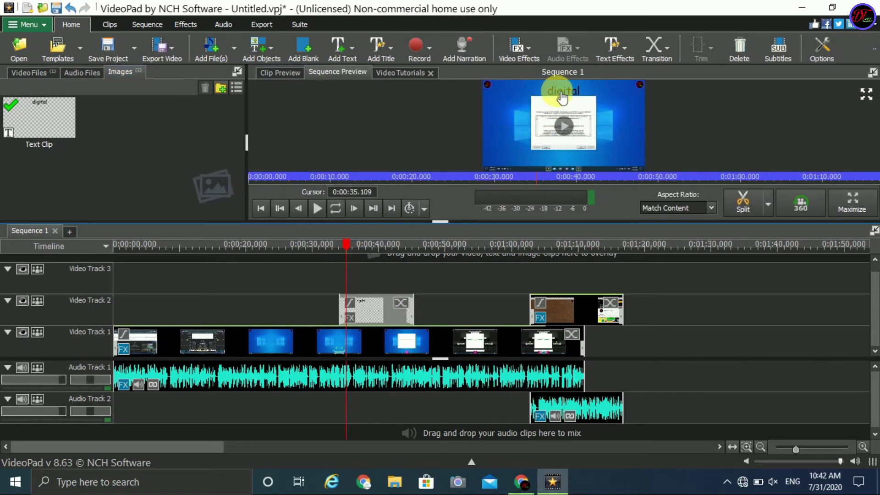
# Move the "digital" text to the lower middle of the frame and check it in the sequence at 0:00:37.533
pyautogui.doubleClick(562, 98)
pyautogui.moveTo(495, 264); pyautogui.dragTo(508, 263)
pyautogui.moveTo(571, 98); pyautogui.dragTo(562, 148)
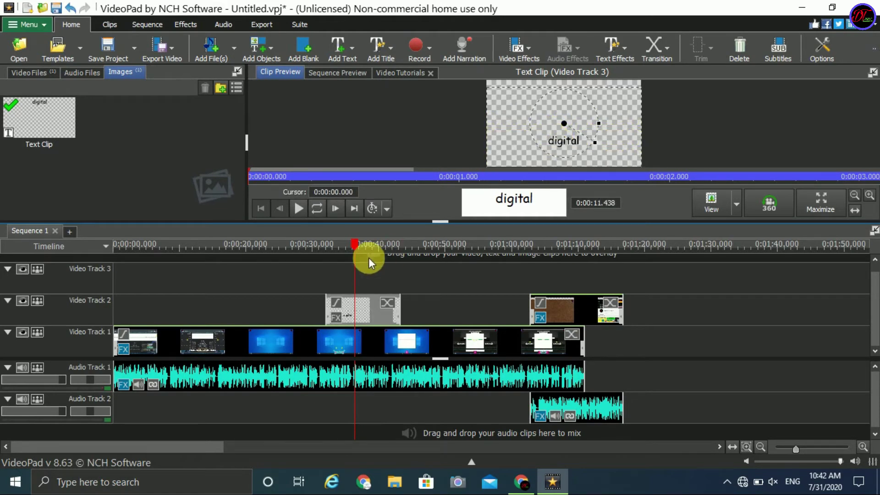
pyautogui.click(322, 361)
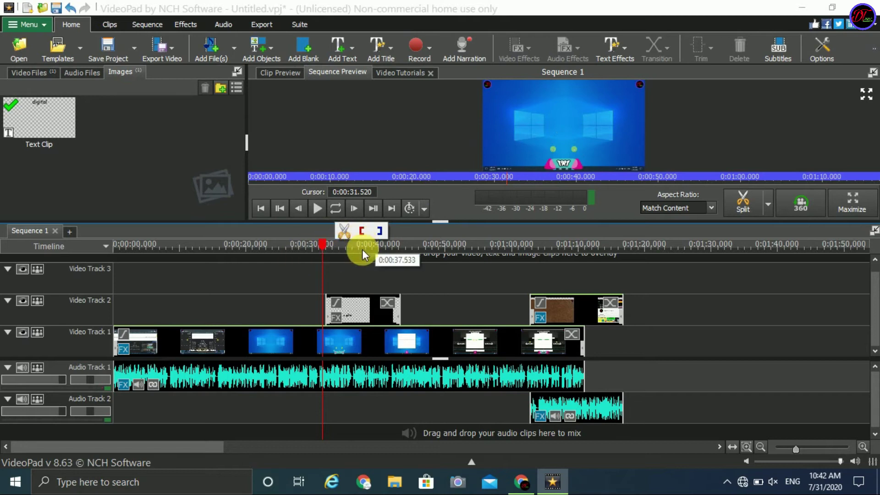
pyautogui.click(362, 248)
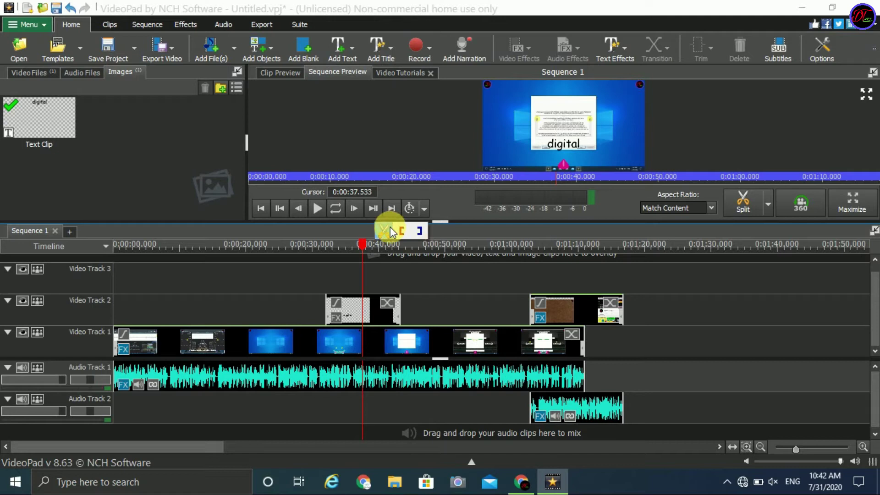
# Cut the section from 0:00:50.626 to 0:00:57.221 out of the sequence and close the gap
pyautogui.moveTo(474, 251); pyautogui.dragTo(486, 289)
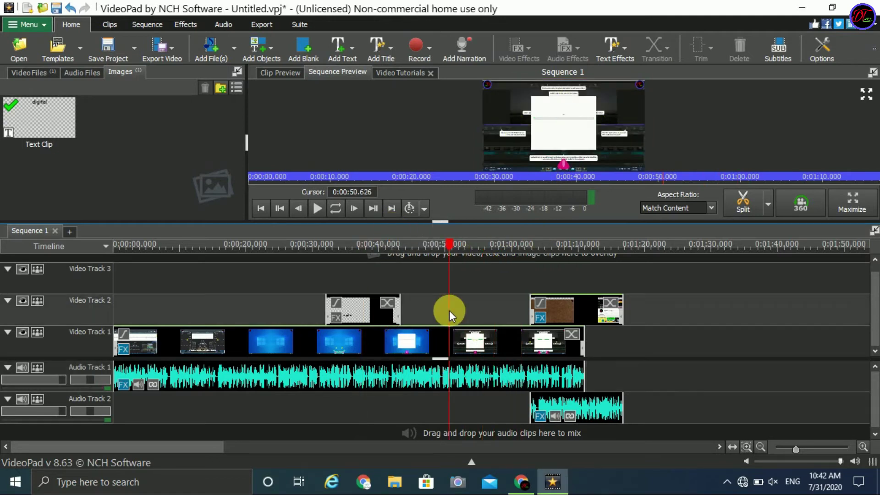
pyautogui.moveTo(449, 309); pyautogui.dragTo(493, 310)
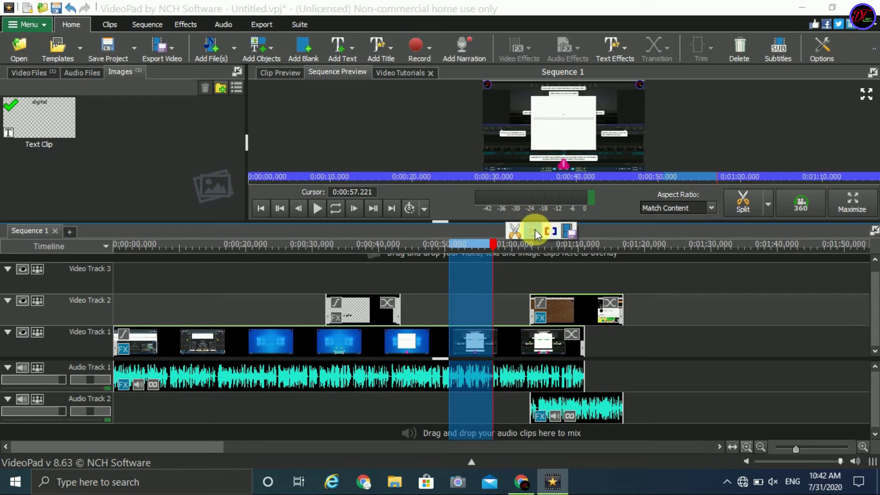
pyautogui.click(535, 230)
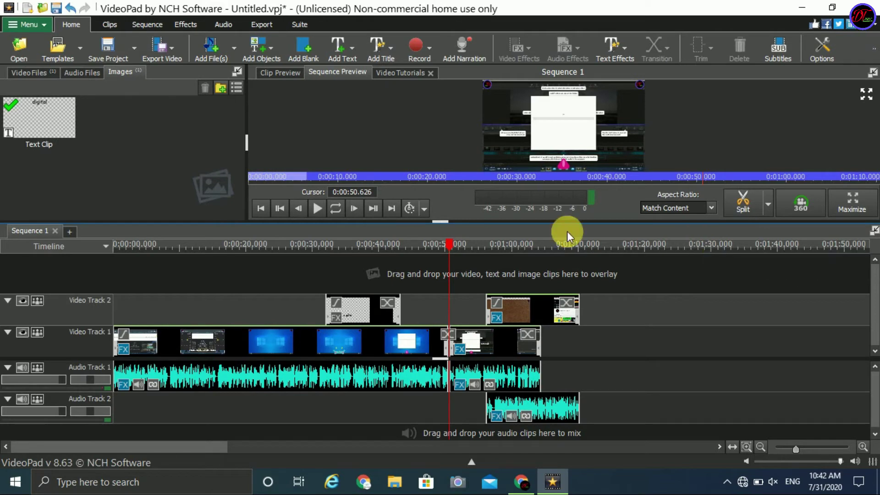
# Add a Crop effect to the first Video Track 1 clip, trying Y1 at 47 and X1 at 100 before resetting both to 0
pyautogui.click(102, 21)
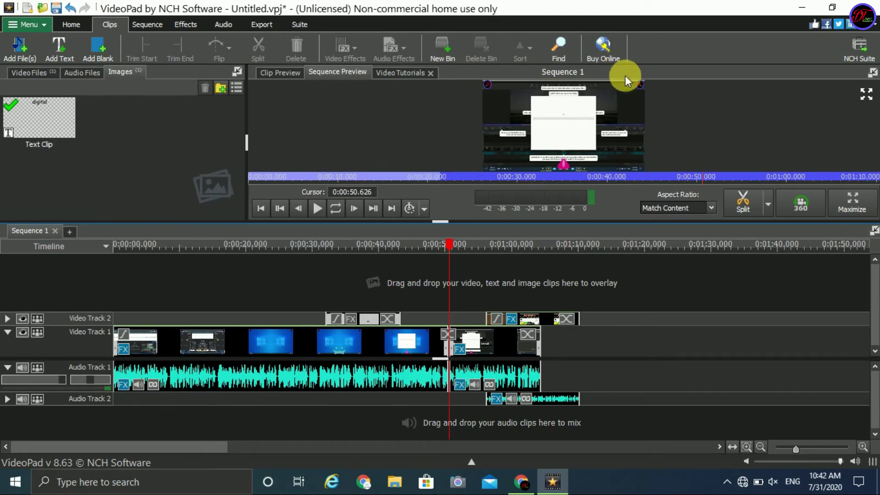
pyautogui.click(213, 347)
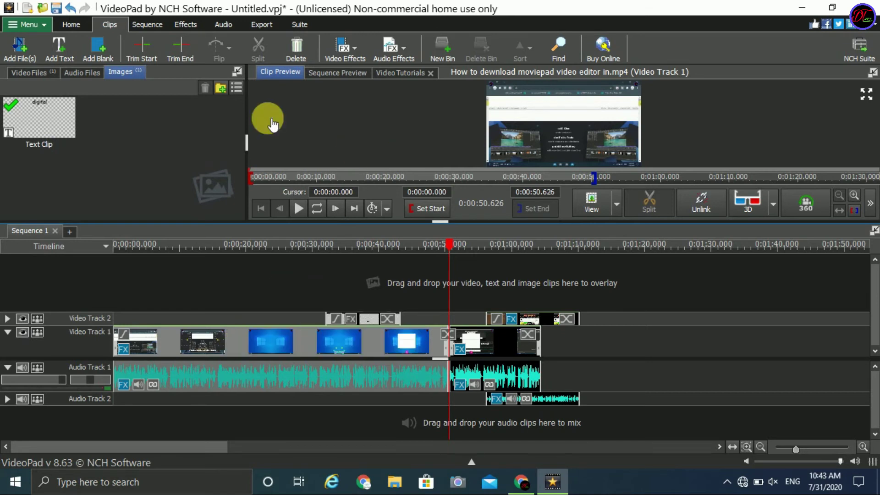
pyautogui.click(173, 22)
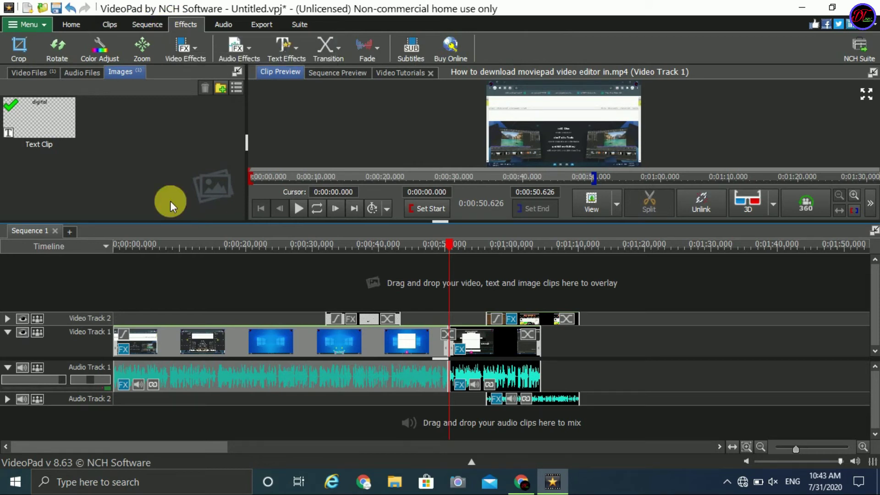
pyautogui.click(33, 49)
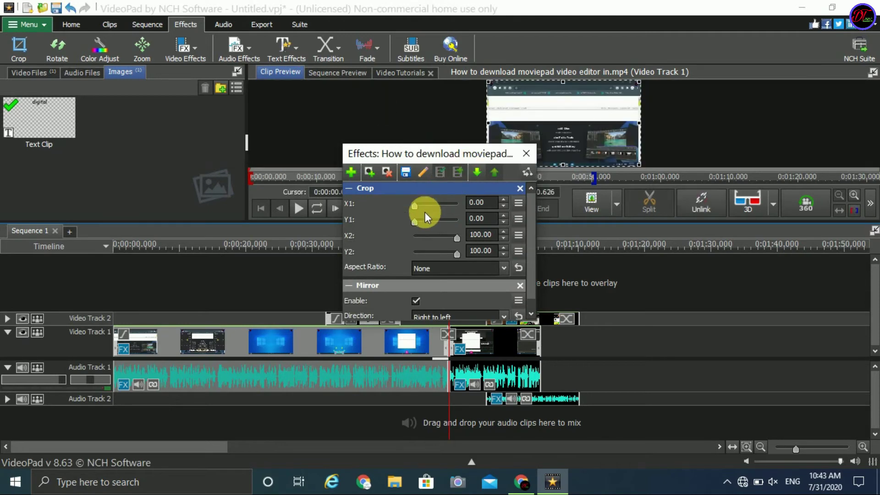
pyautogui.moveTo(415, 219); pyautogui.dragTo(435, 207)
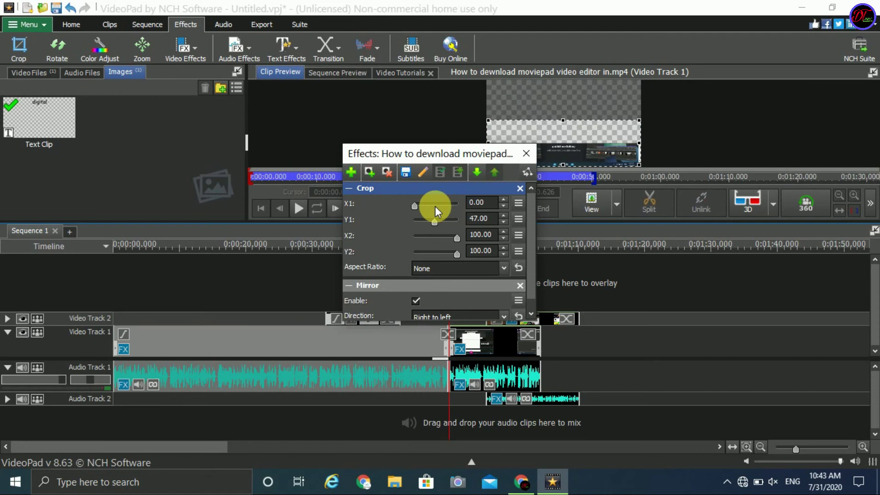
pyautogui.moveTo(480, 155); pyautogui.dragTo(353, 155)
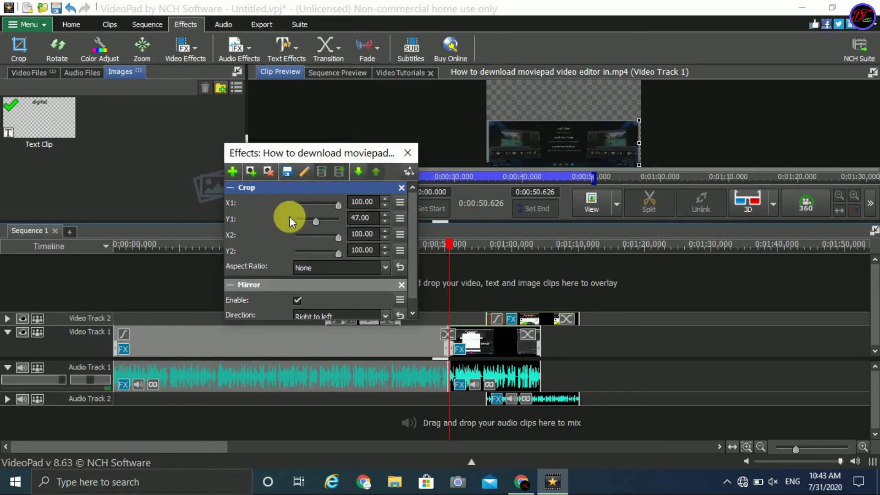
pyautogui.moveTo(295, 205); pyautogui.dragTo(288, 222)
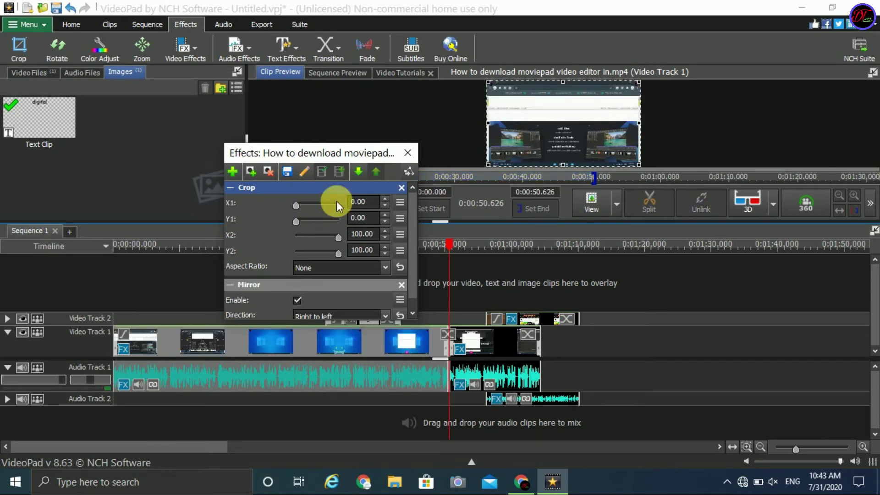
pyautogui.click(406, 154)
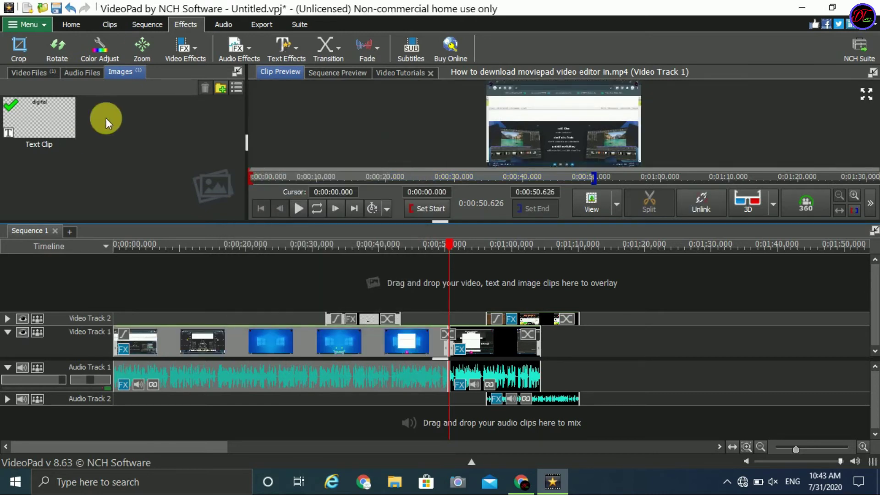
# Add a Color adjustments effect to the first Video Track 1 clip and set its brightness to about 30.6
pyautogui.click(110, 49)
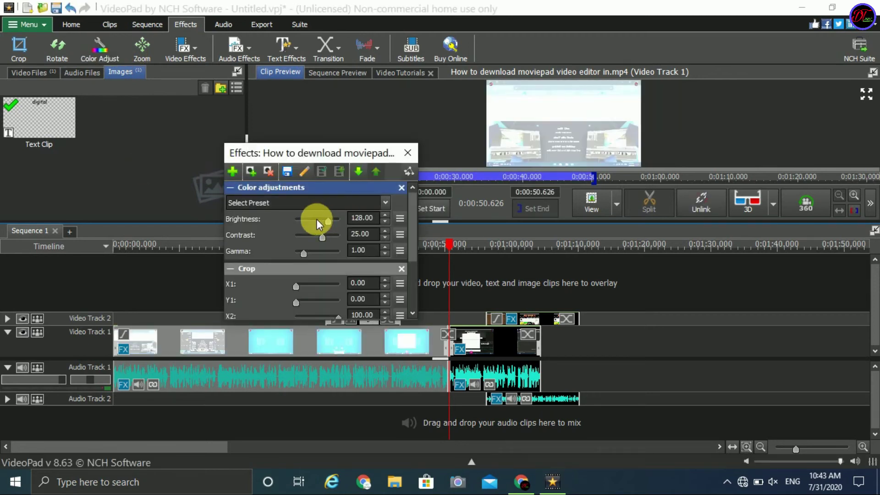
pyautogui.moveTo(308, 223); pyautogui.dragTo(304, 224)
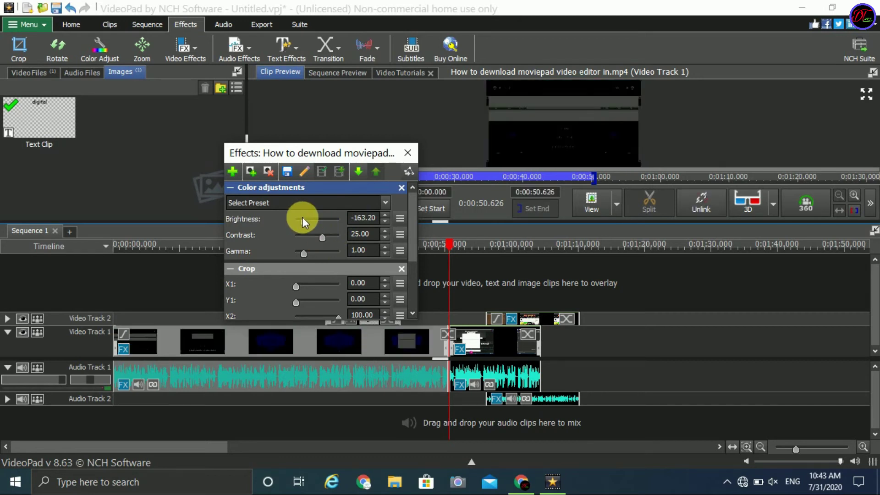
pyautogui.moveTo(302, 217); pyautogui.dragTo(318, 217)
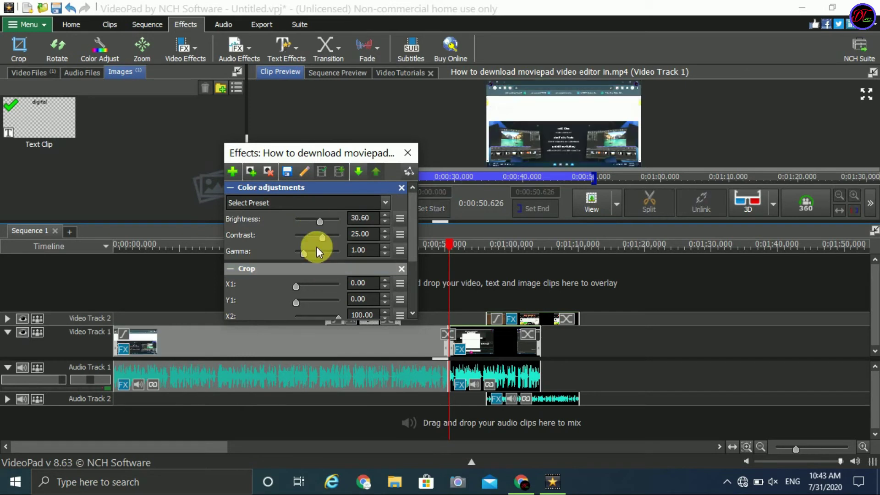
# Adjust the gamma of the first Video Track 1 clip's Color adjustments effect, trying 1.57, and close the effect settings
pyautogui.moveTo(416, 209)
pyautogui.mouseDown()
pyautogui.moveTo(413, 279)
pyautogui.moveTo(412, 200)
pyautogui.mouseUp()
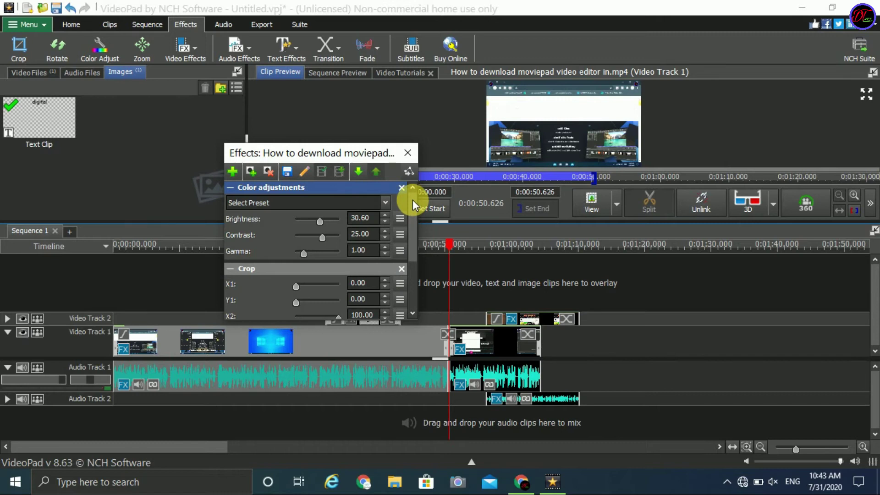
pyautogui.moveTo(306, 249)
pyautogui.mouseDown()
pyautogui.moveTo(323, 249)
pyautogui.moveTo(308, 252)
pyautogui.mouseUp()
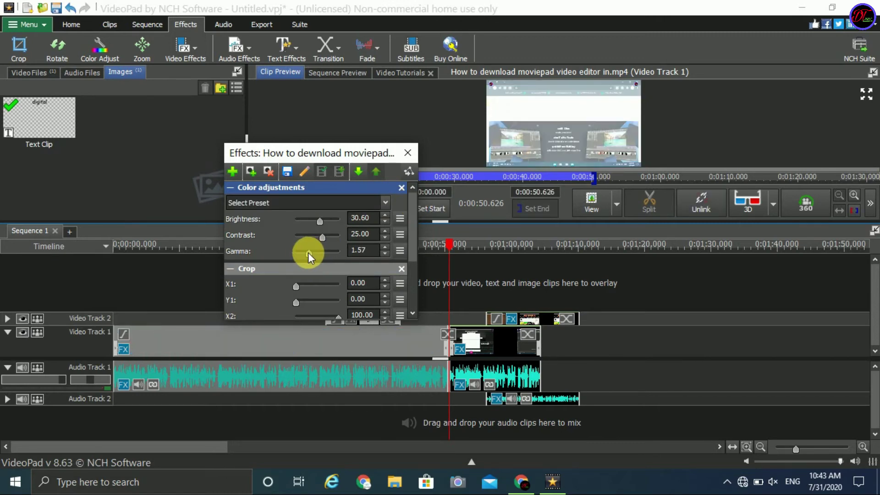
pyautogui.click(405, 153)
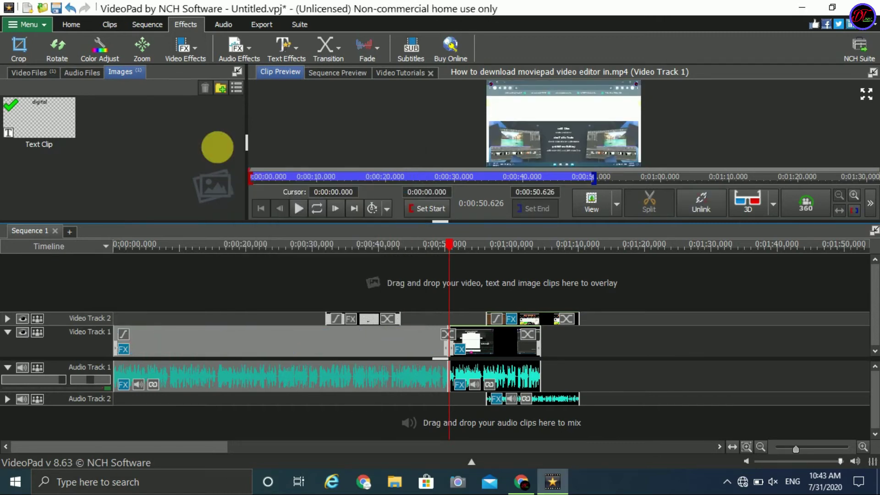
# Add a Zoom effect to the first Video Track 1 clip, leave X1 and Y1 at 0, and close the effect settings
pyautogui.click(141, 46)
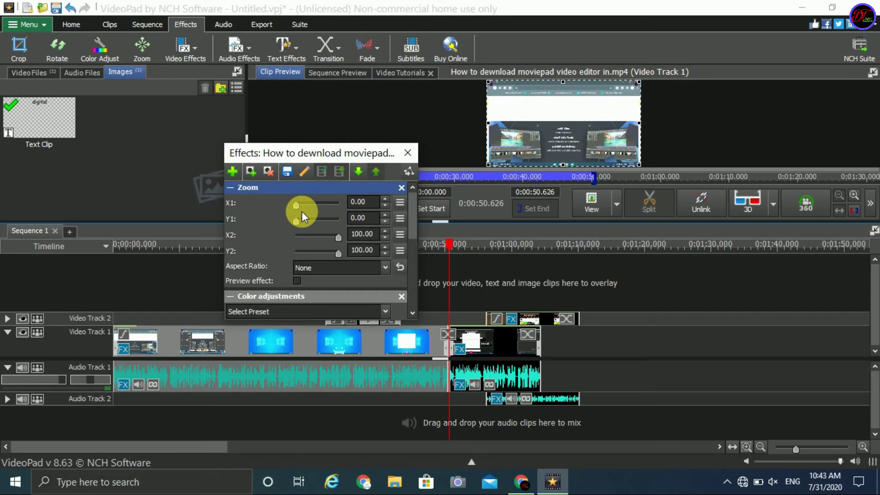
pyautogui.moveTo(295, 219)
pyautogui.mouseDown()
pyautogui.moveTo(312, 218)
pyautogui.moveTo(290, 223)
pyautogui.mouseUp()
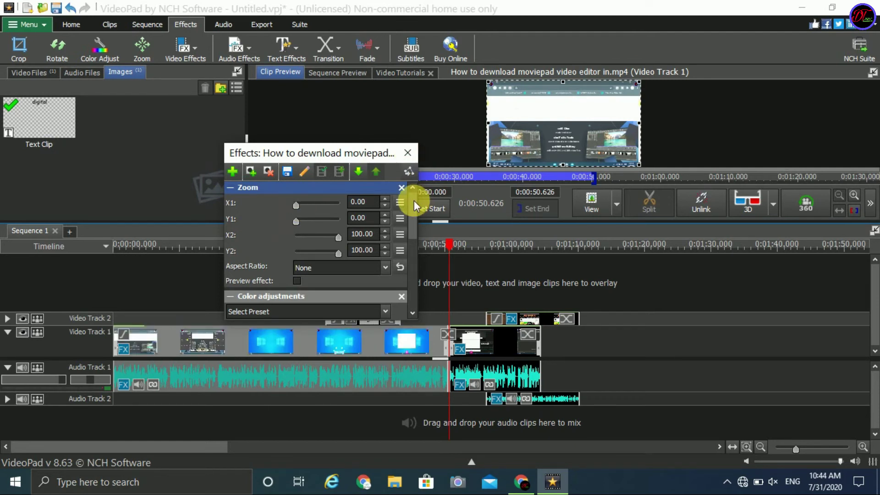
pyautogui.click(402, 285)
pyautogui.click(406, 269)
pyautogui.click(407, 153)
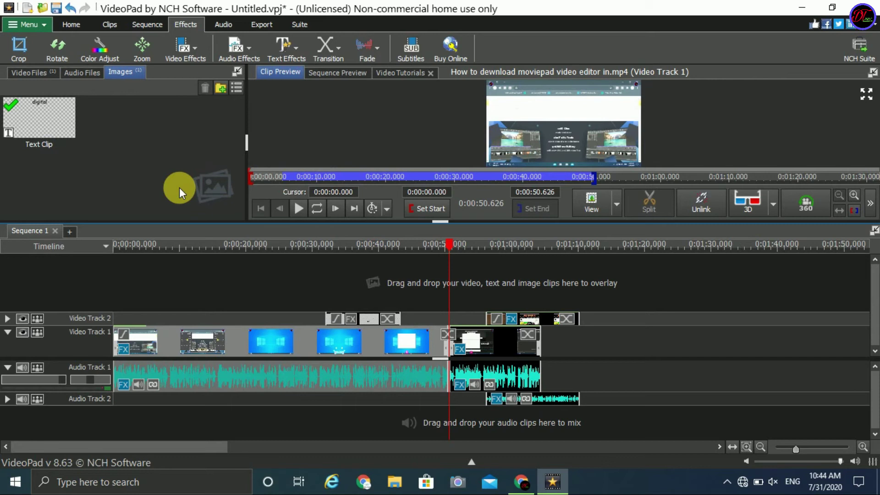
# Look through the available text effects and select the text clip on Video Track 2
pyautogui.click(285, 43)
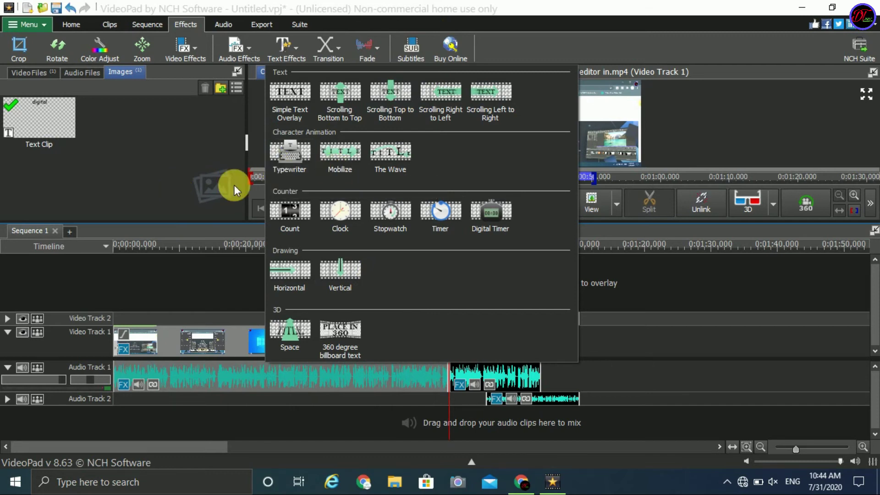
pyautogui.click(114, 194)
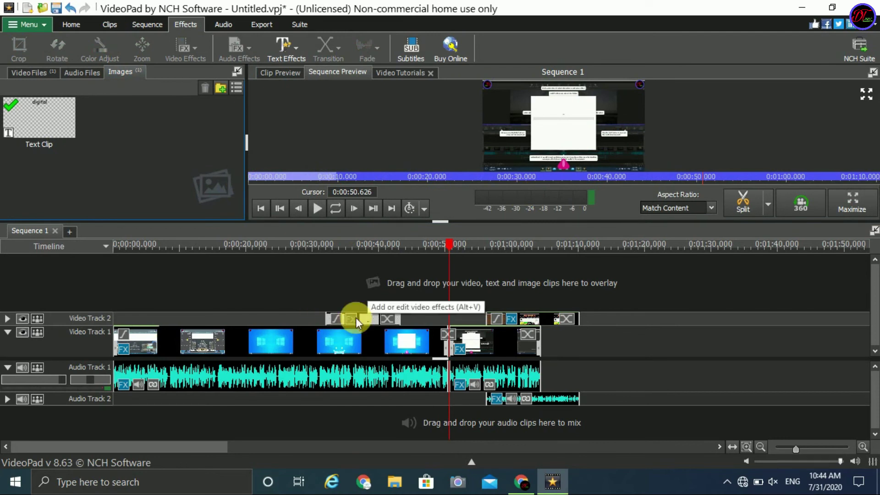
pyautogui.click(367, 318)
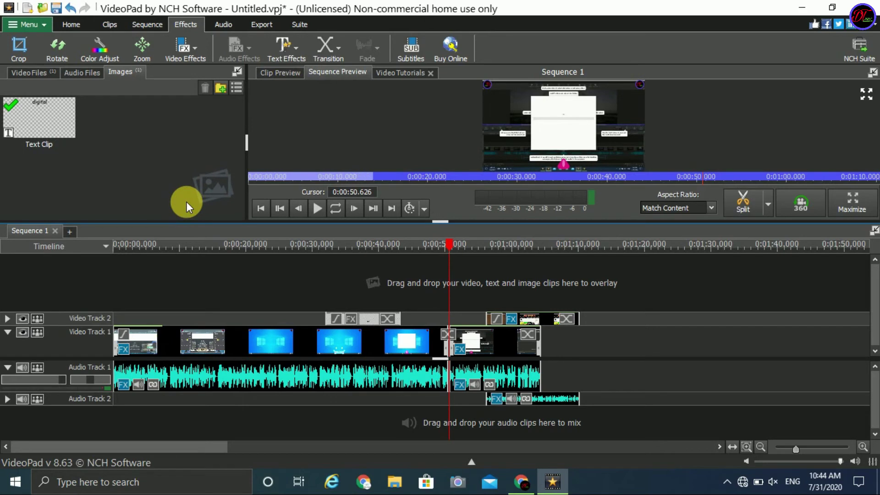
# Review the audio effects available for the first Audio Track 1 clip and view the file import dialog without adding anything
pyautogui.click(235, 25)
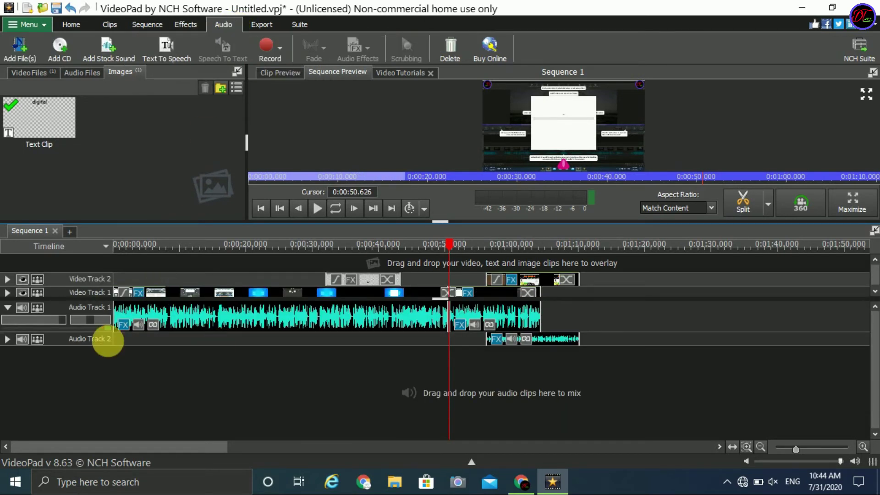
pyautogui.moveTo(271, 326)
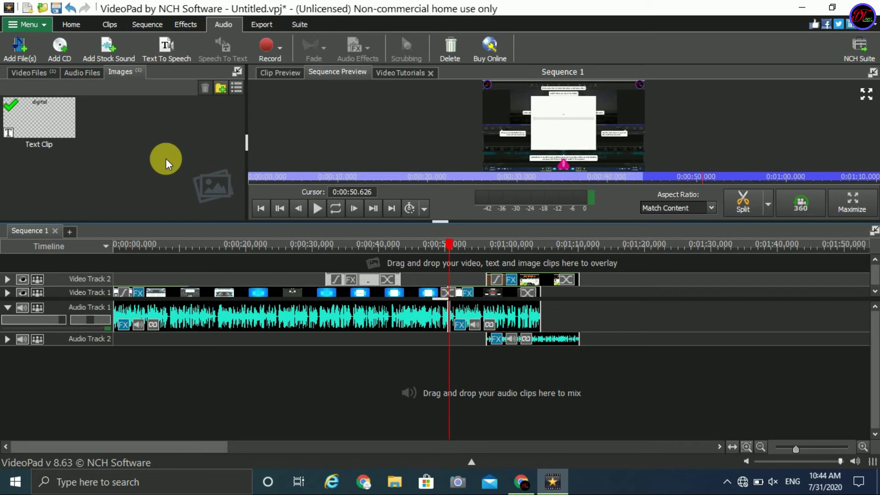
pyautogui.click(200, 315)
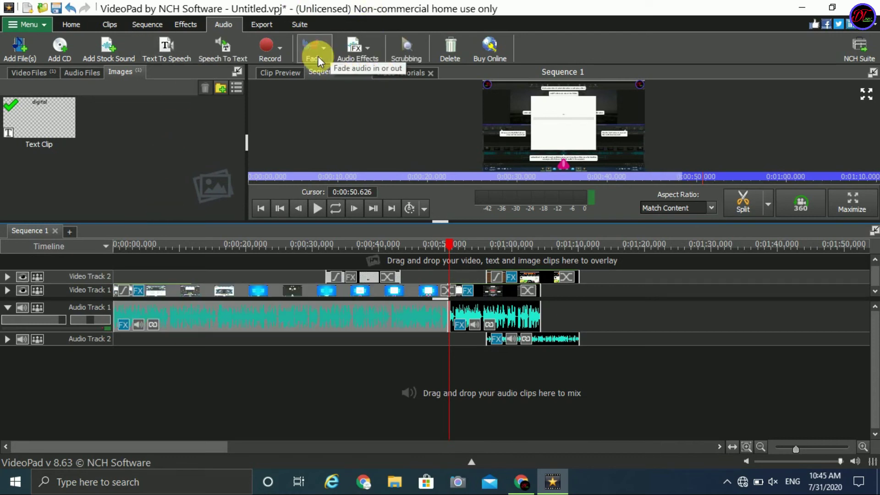
pyautogui.click(375, 53)
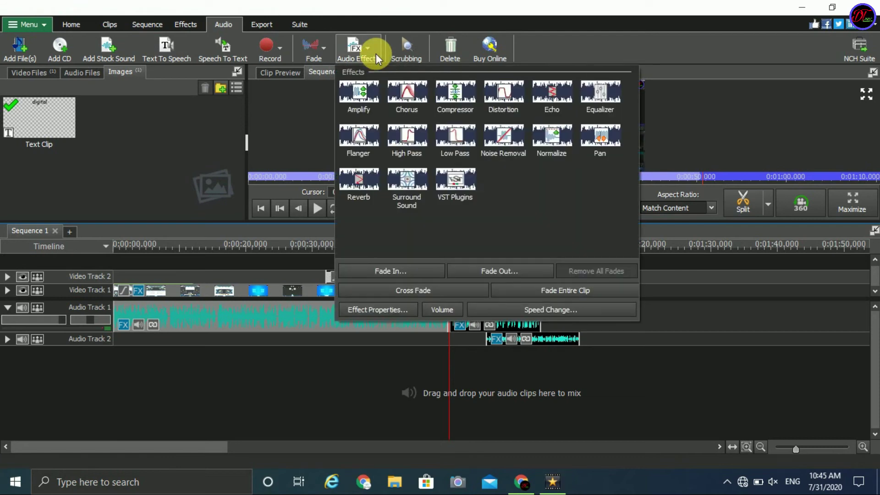
pyautogui.click(185, 145)
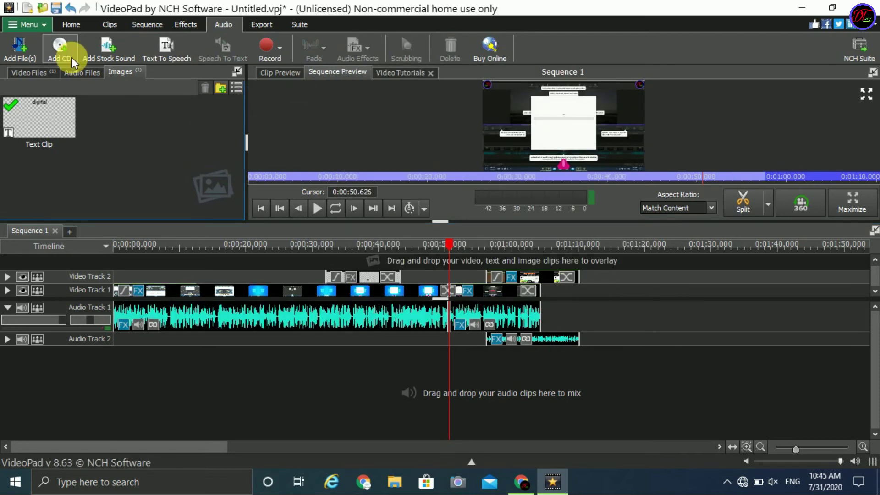
pyautogui.click(8, 54)
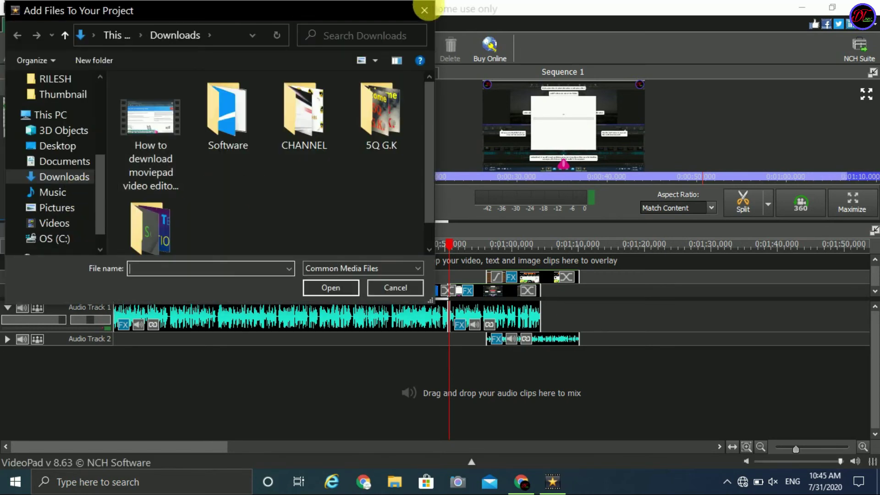
pyautogui.click(426, 11)
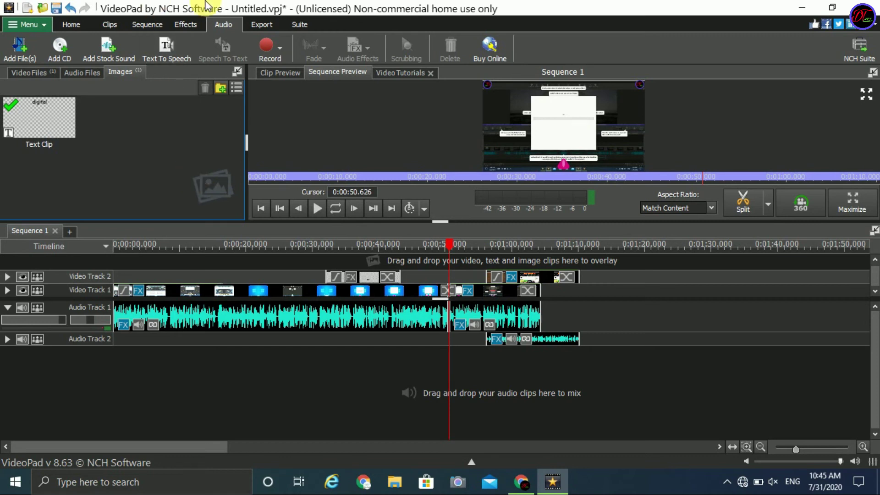
# Look over the NCH suite programs and check the desktop for the Express Animate shortcut before returning to the project
pyautogui.click(316, 23)
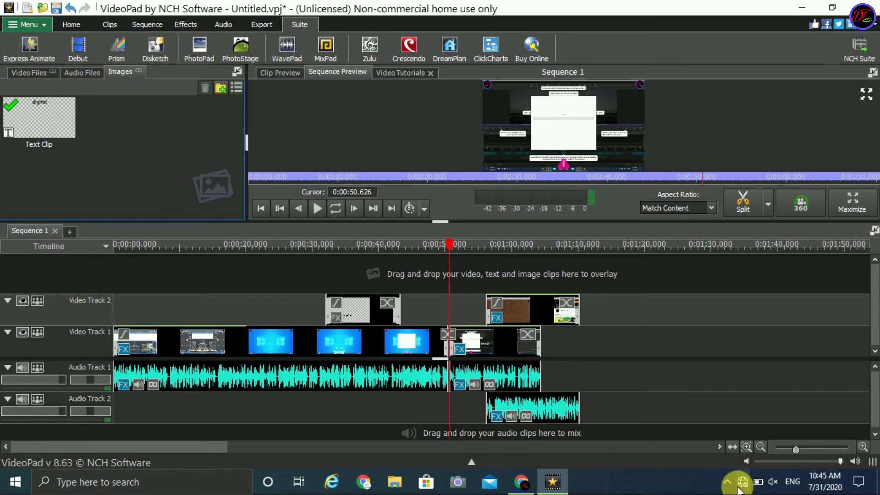
pyautogui.click(802, 8)
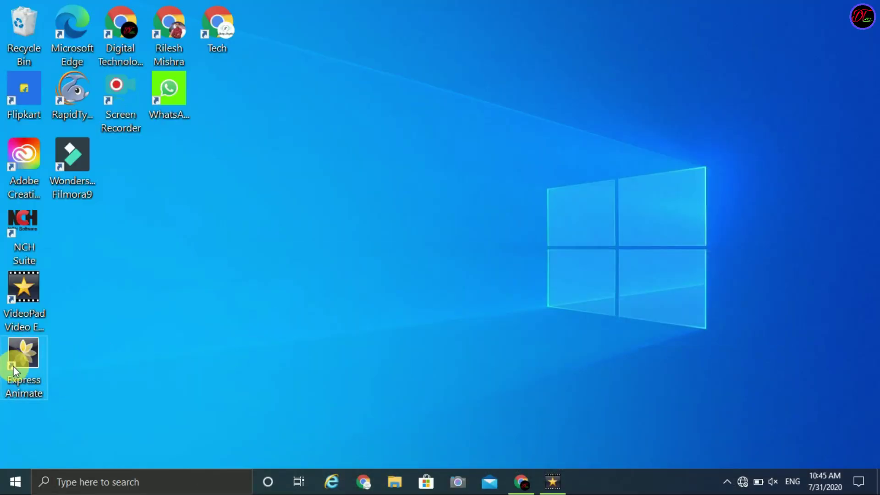
pyautogui.click(553, 474)
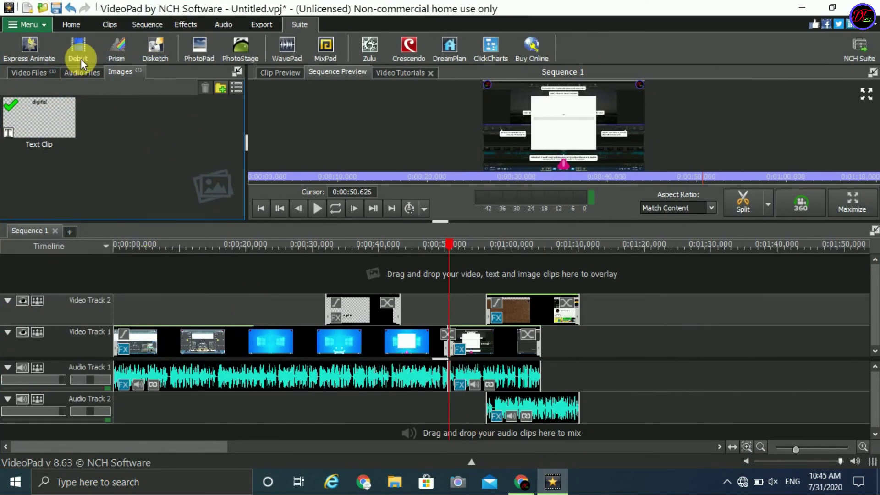
# Start exporting the sequence as a video file, continuing with the trial version, and set the resolution to 3840 x 2160 - 2160p (4K)
pyautogui.click(254, 22)
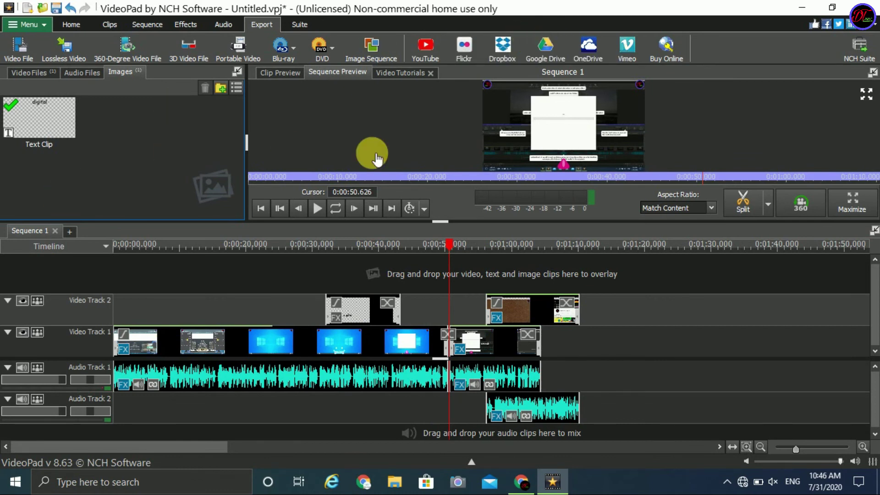
pyautogui.click(19, 53)
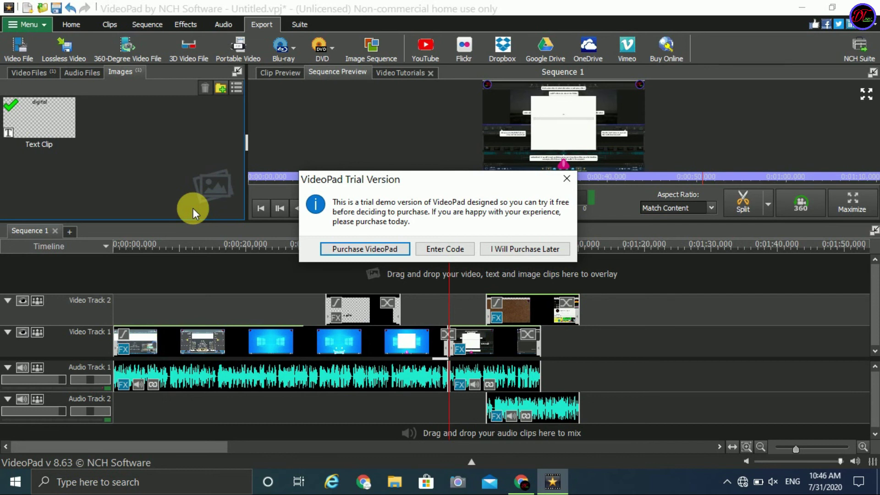
pyautogui.click(515, 250)
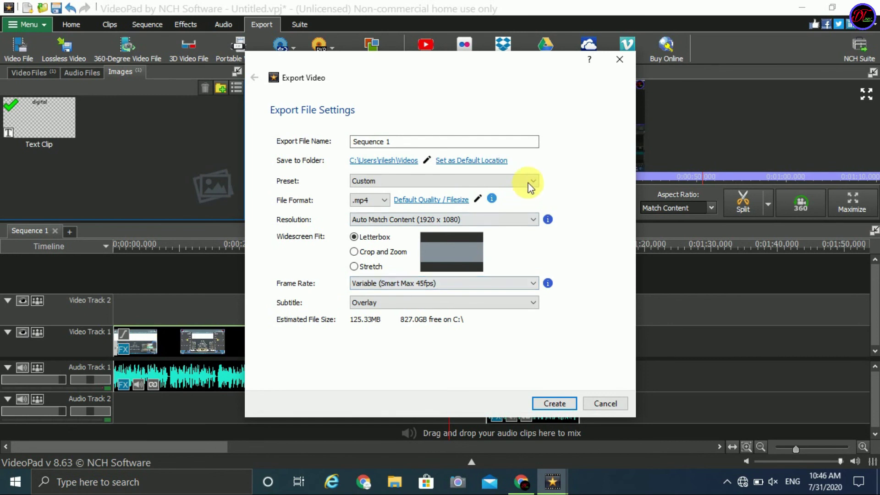
pyautogui.click(534, 218)
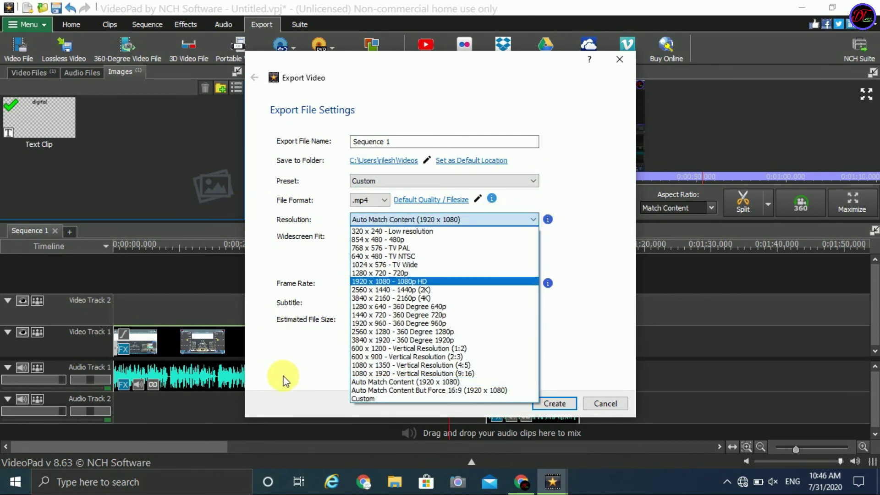
pyautogui.click(429, 299)
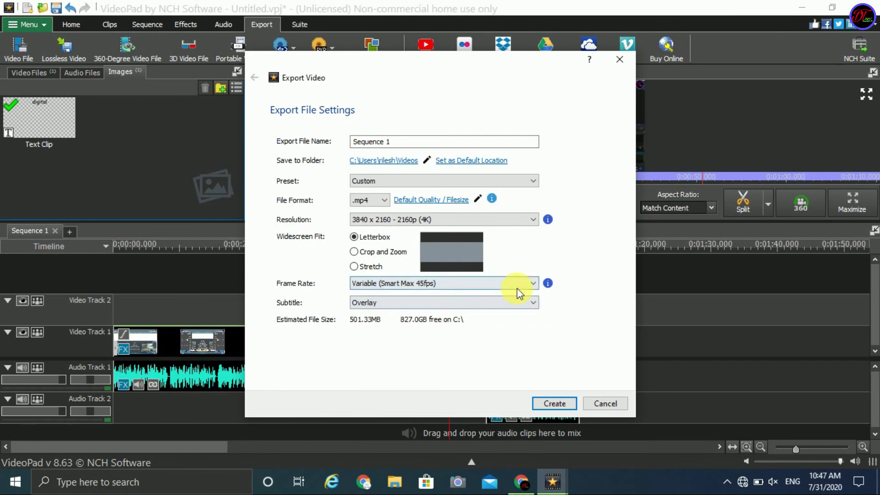
# Set the export frame rate to Constant 60fps and create the video file
pyautogui.click(532, 284)
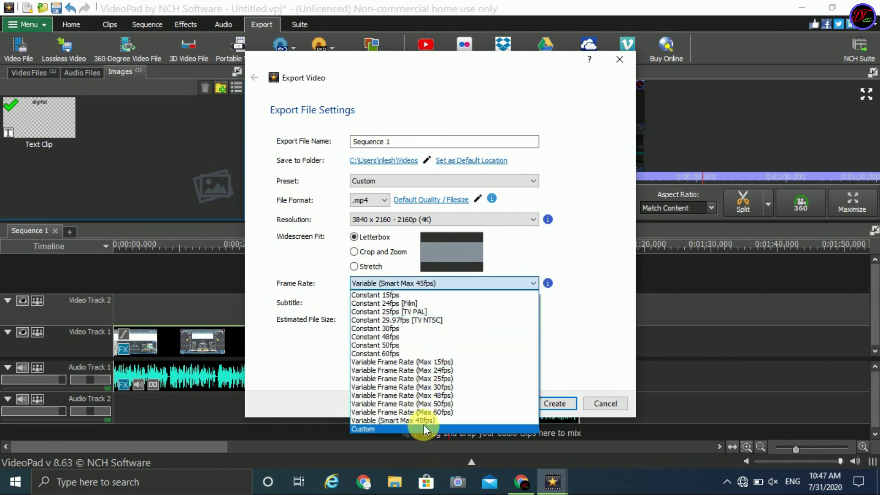
pyautogui.click(397, 353)
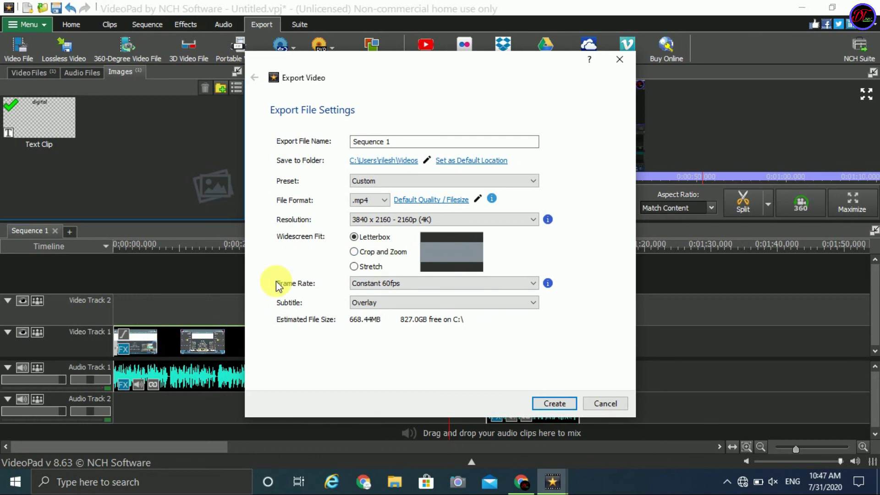
pyautogui.click(555, 403)
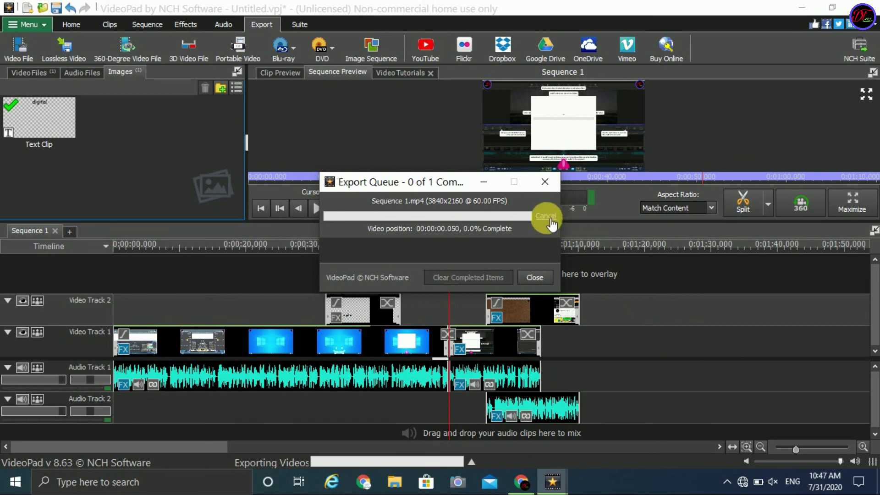
# Cancel the running export of Sequence 1.mp4 and close the export queue
pyautogui.press('Escape')
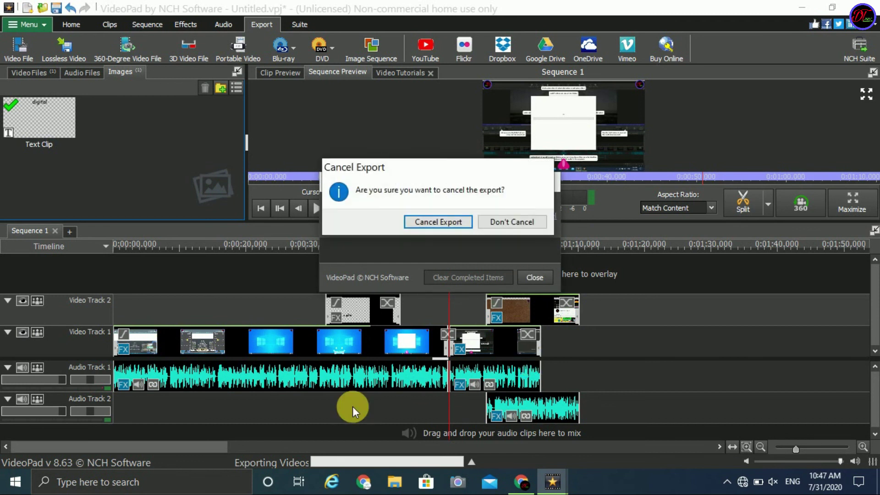
pyautogui.click(454, 222)
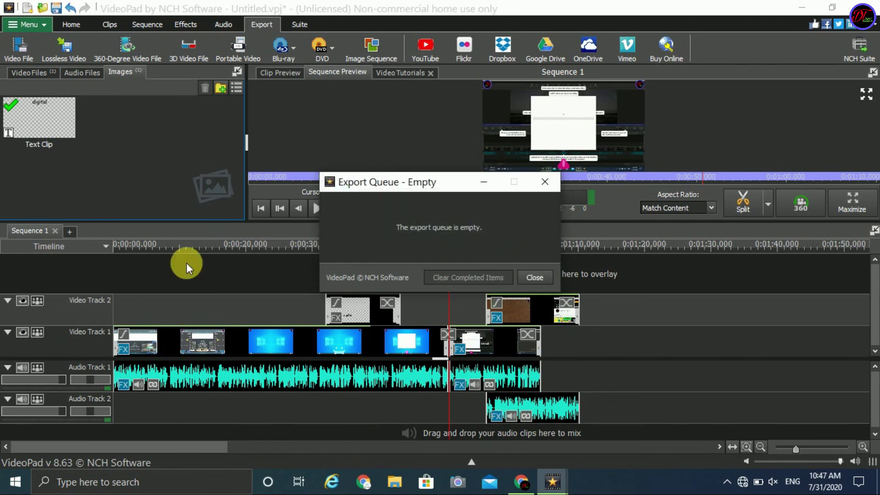
pyautogui.click(549, 183)
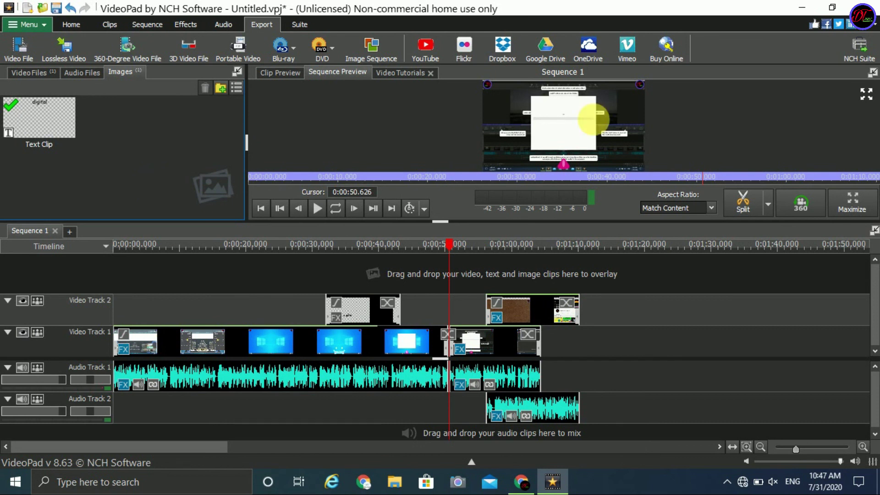
# Exit the video editor and discard the unsaved project changes
pyautogui.click(860, 5)
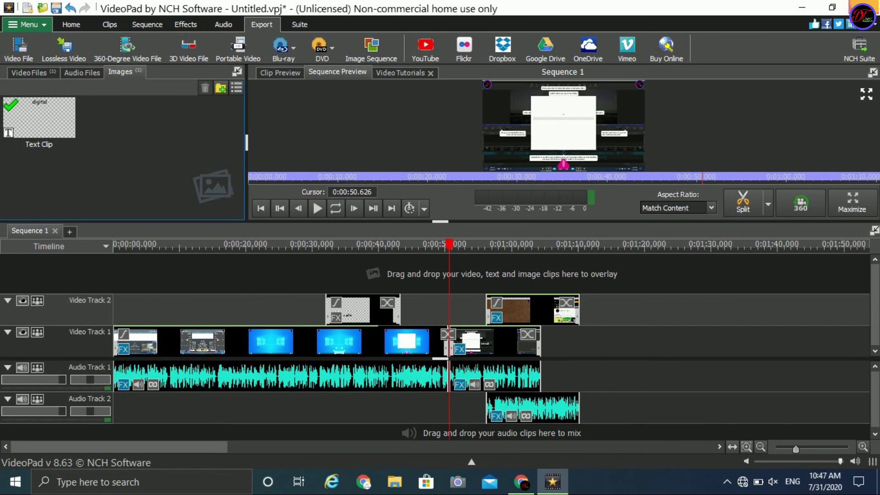
pyautogui.click(475, 242)
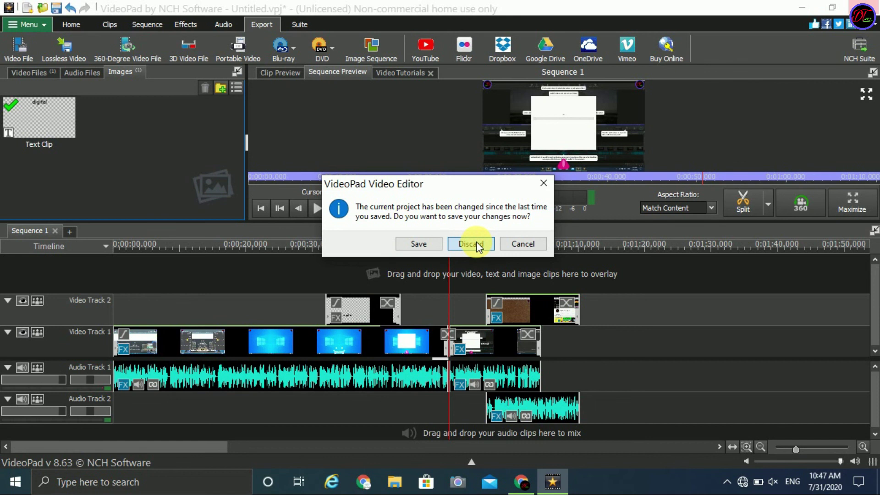